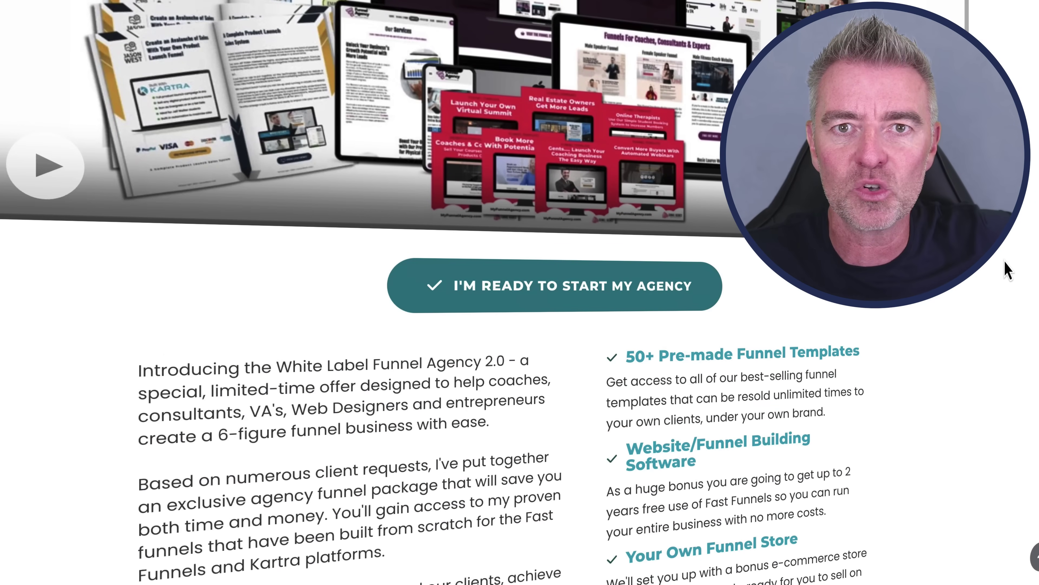
scroll(1008, 270, "down", 10)
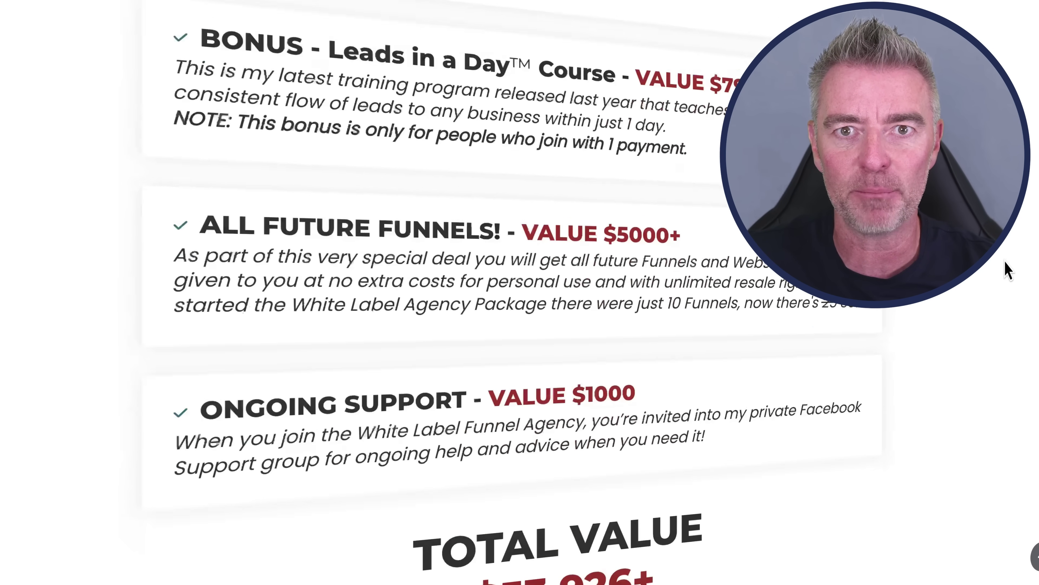
Scroll down through the White Label Funnel Agency sales page.
scroll(1015, 405, "down", 10)
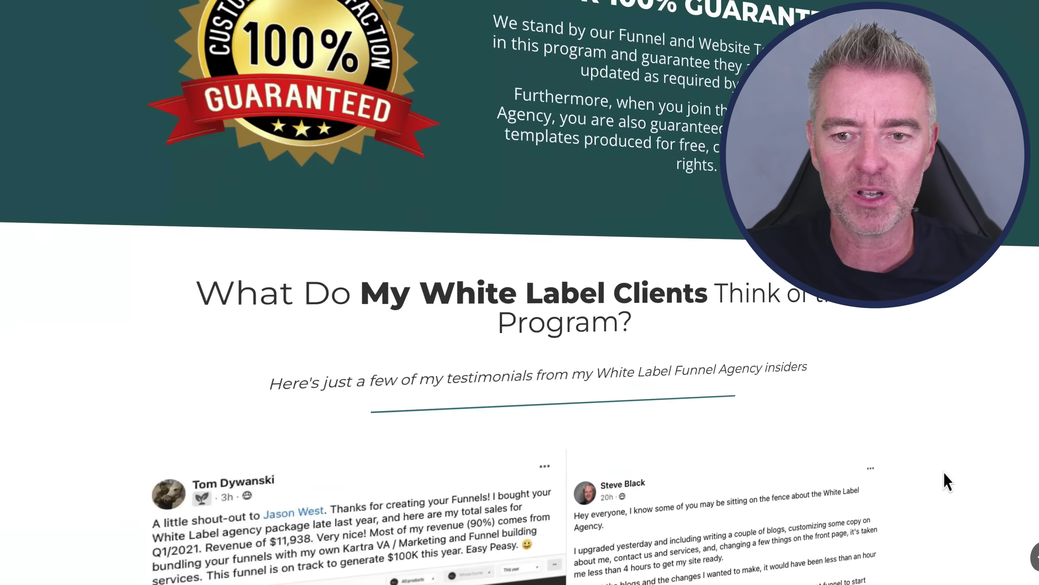
scroll(948, 482, "down", 10)
scroll(985, 490, "down", 10)
scroll(985, 490, "down", 15)
scroll(948, 490, "down", 15)
scroll(519, 293, "down", 6)
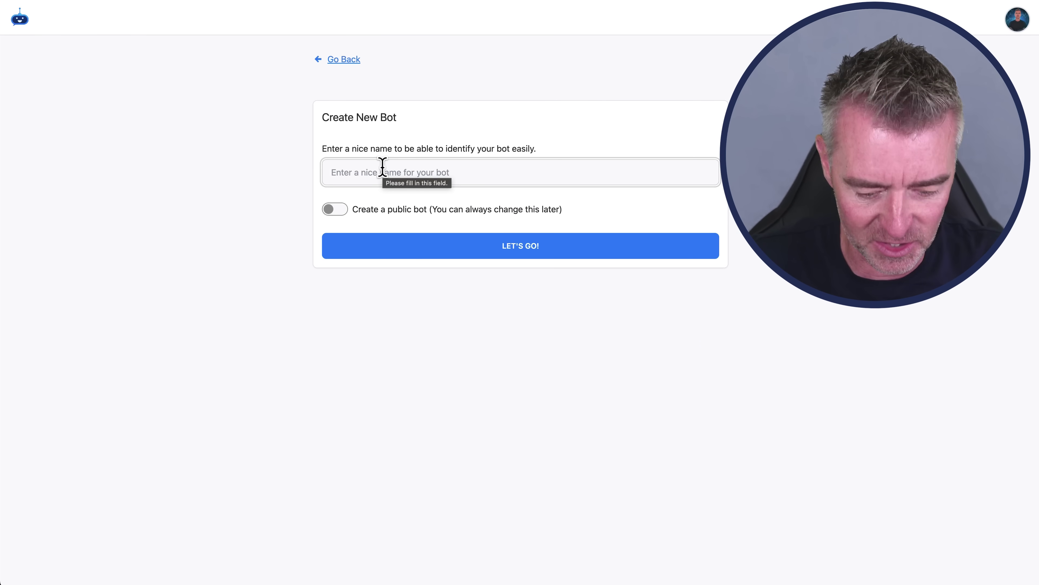
Create a public bot named 'White Label Funnel Agency'.
type("White Label")
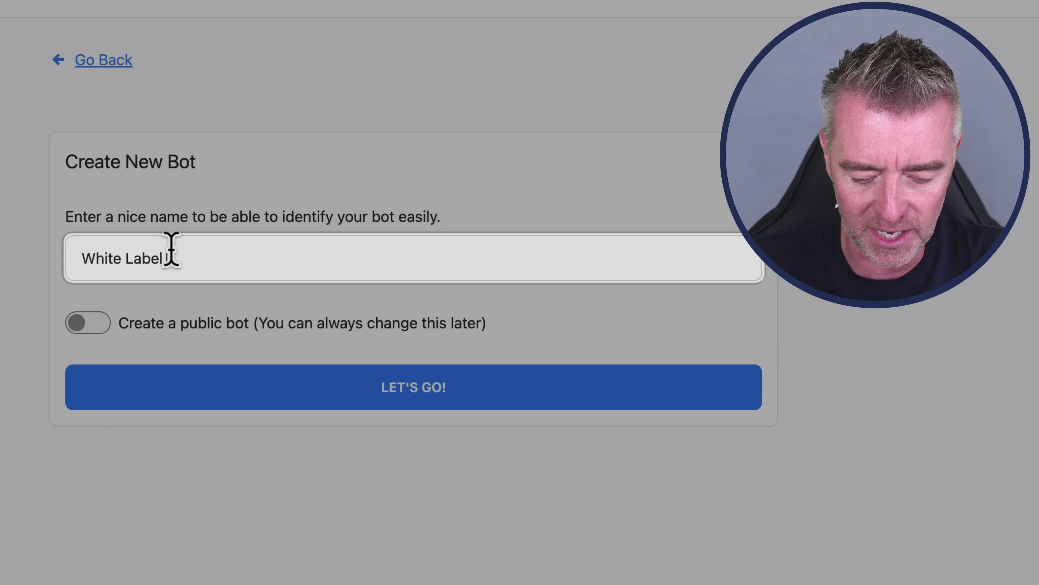
type(" Funnel Agency")
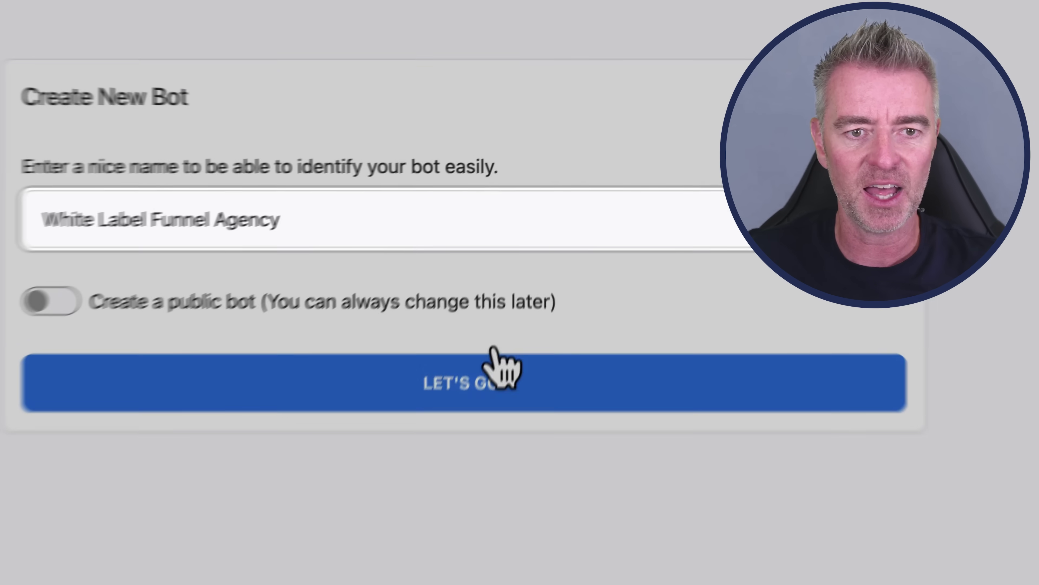
left_click(55, 277)
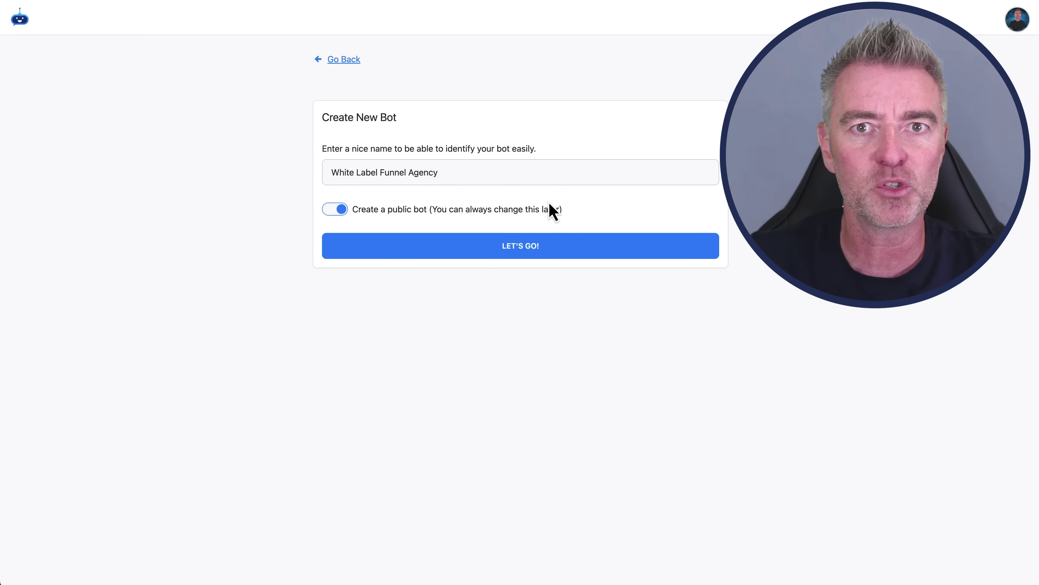
left_click(546, 258)
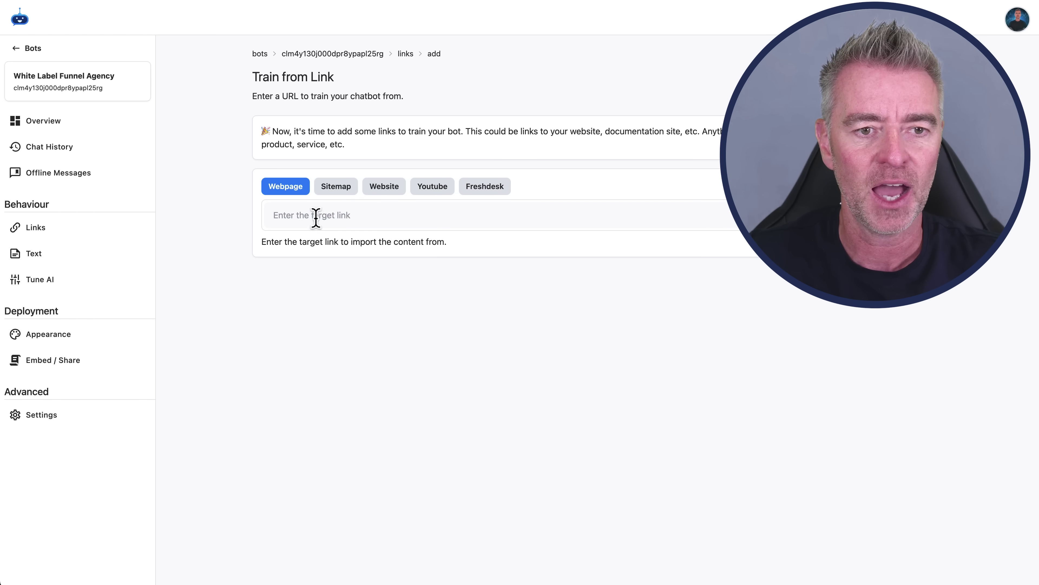
left_click(311, 217)
type("https://whitelabelfunnelagency.com/go/offer")
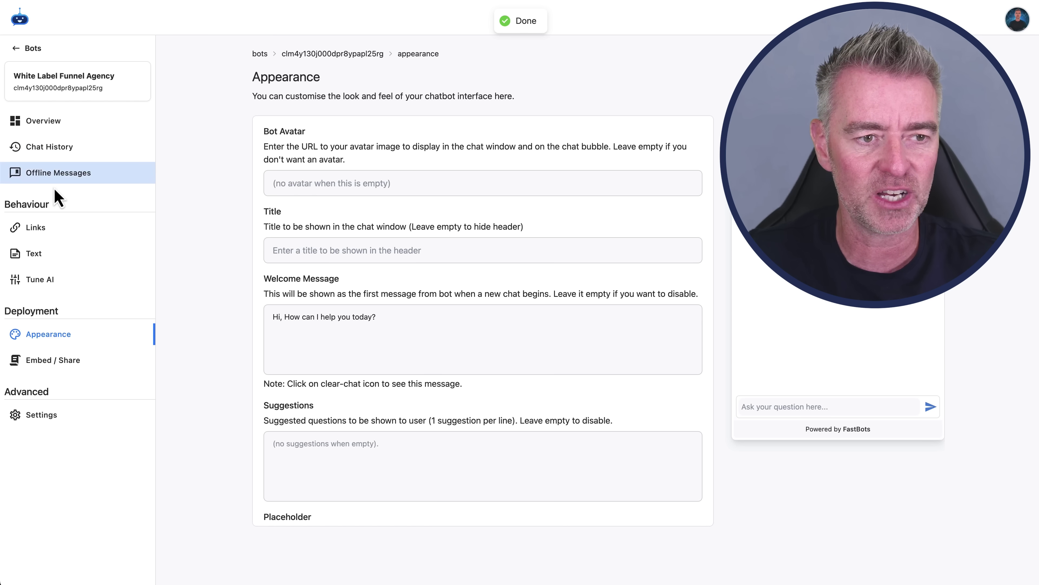
left_click(34, 229)
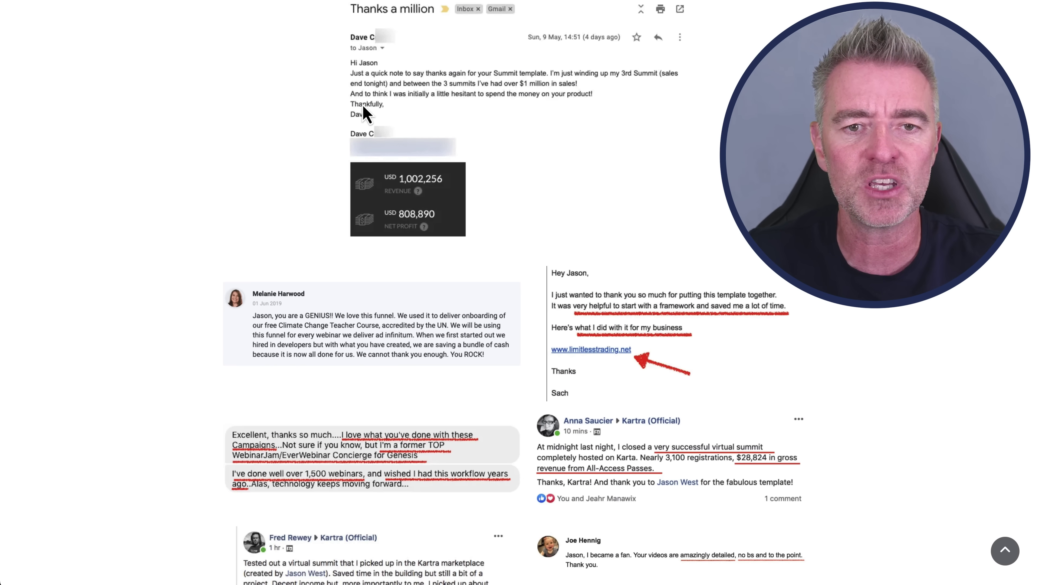
Scroll back up the sales page testimonials and return to the bot's FastBots Links page.
right_click(397, 135)
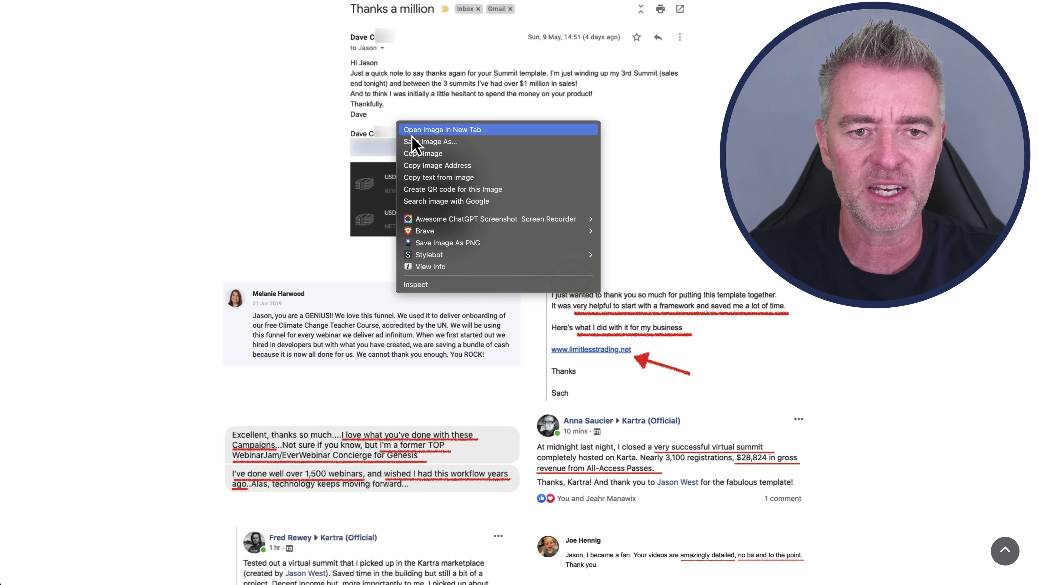
key("Escape")
scroll(520, 292, "up", 6)
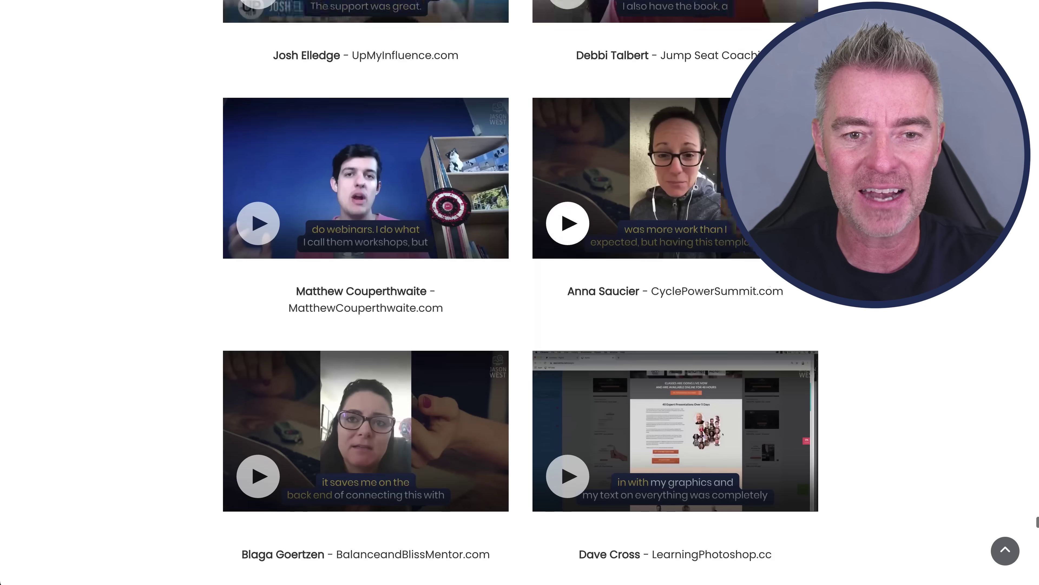
scroll(520, 293, "up", 15)
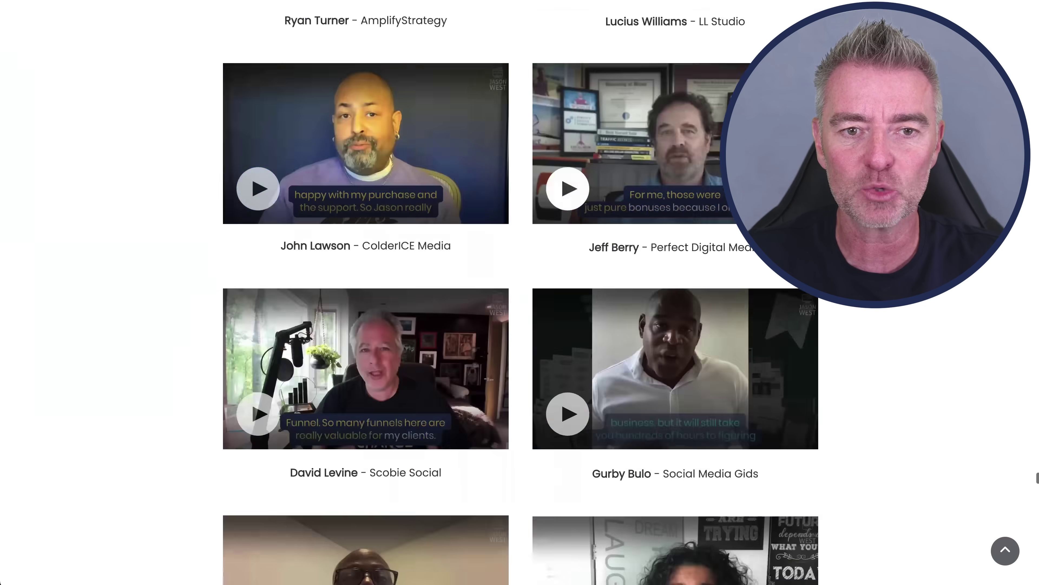
scroll(520, 293, "up", 10)
scroll(520, 292, "up", 10)
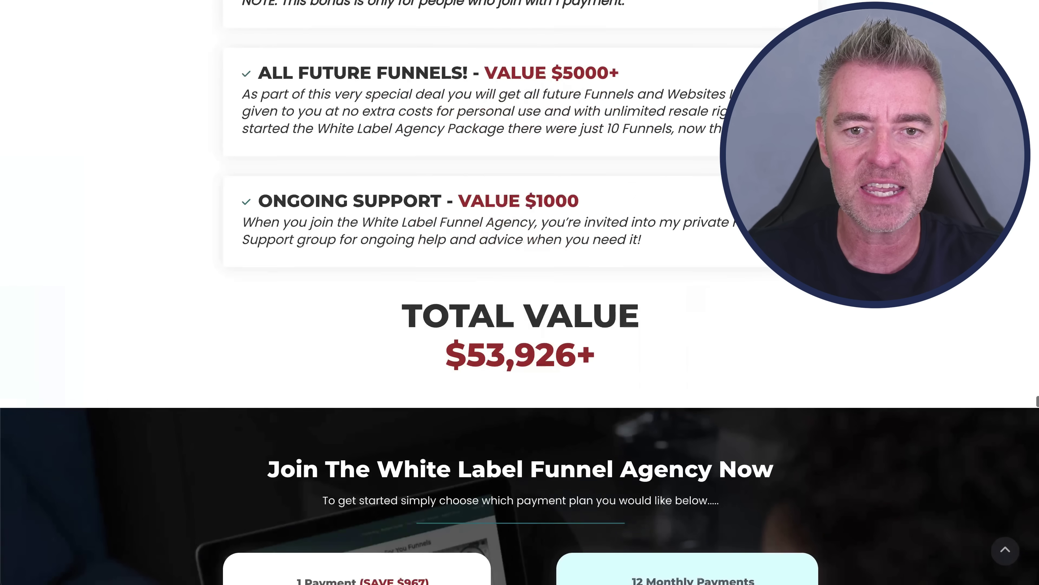
left_click_drag(685, 127, 267, 72)
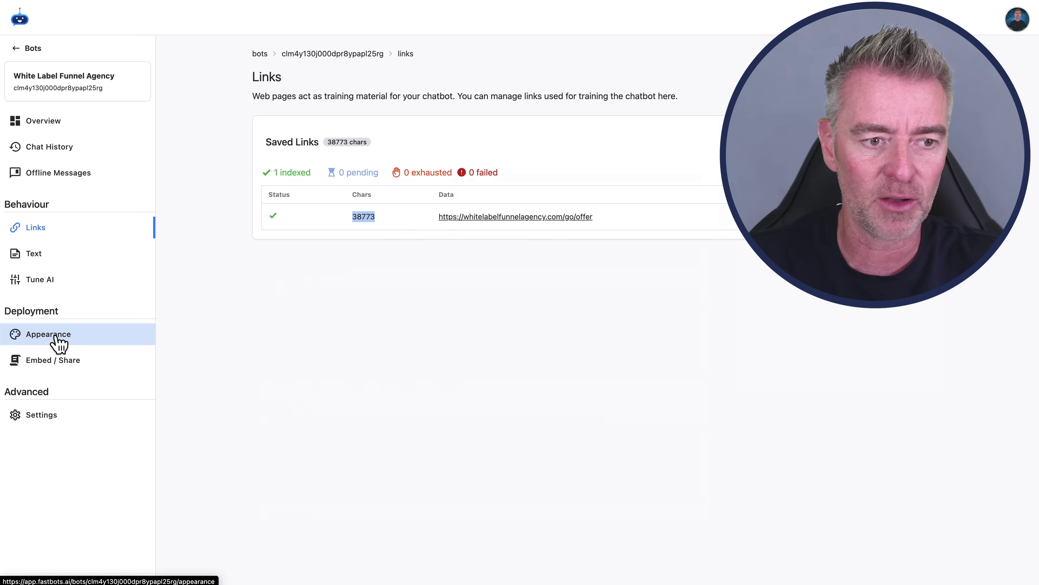
Set the chat window title to 'WLFA Support' in Appearance.
left_click(56, 336)
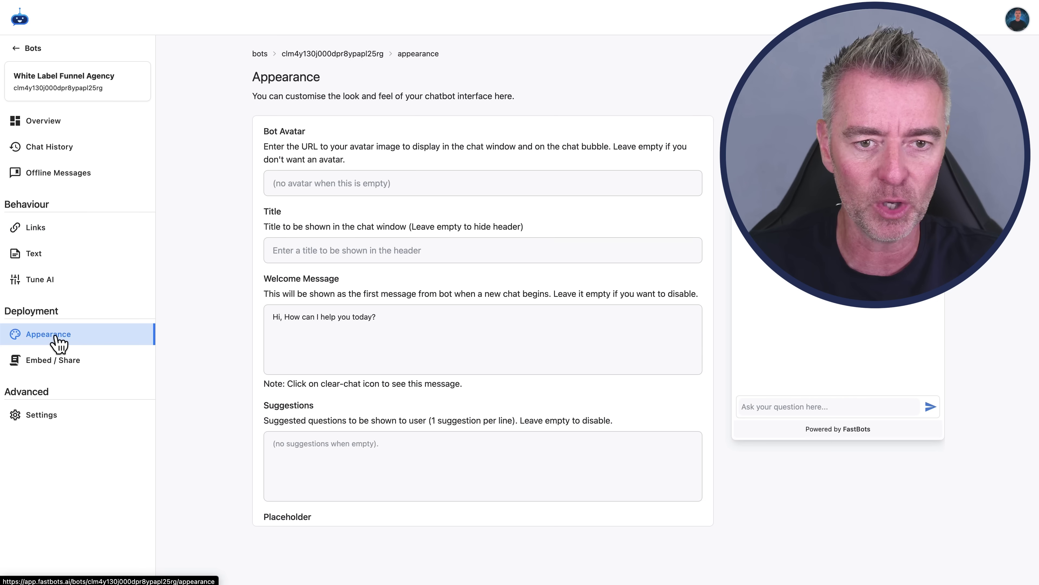
left_click(322, 183)
type("WLFA Su")
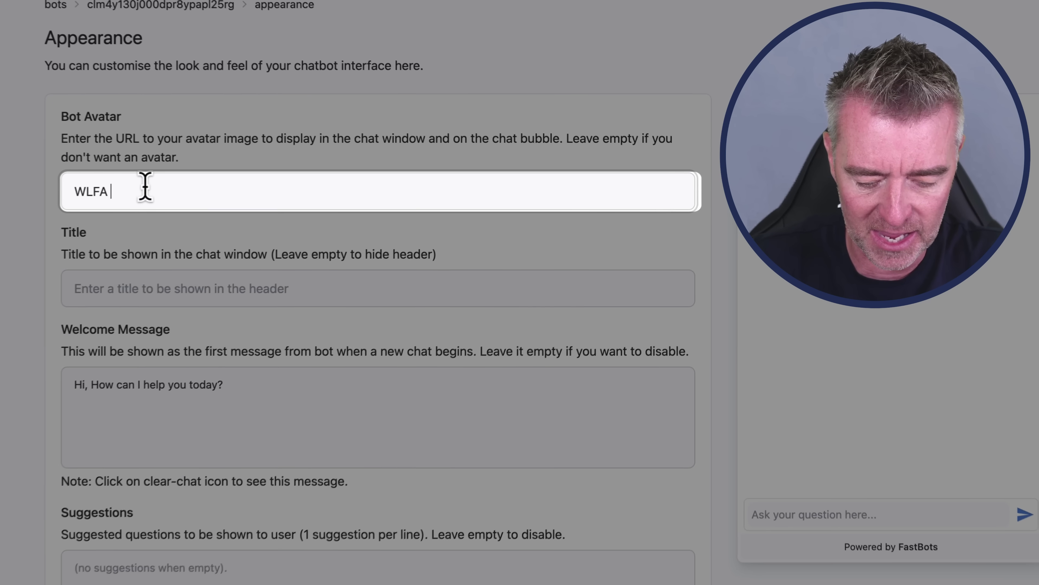
type("pport")
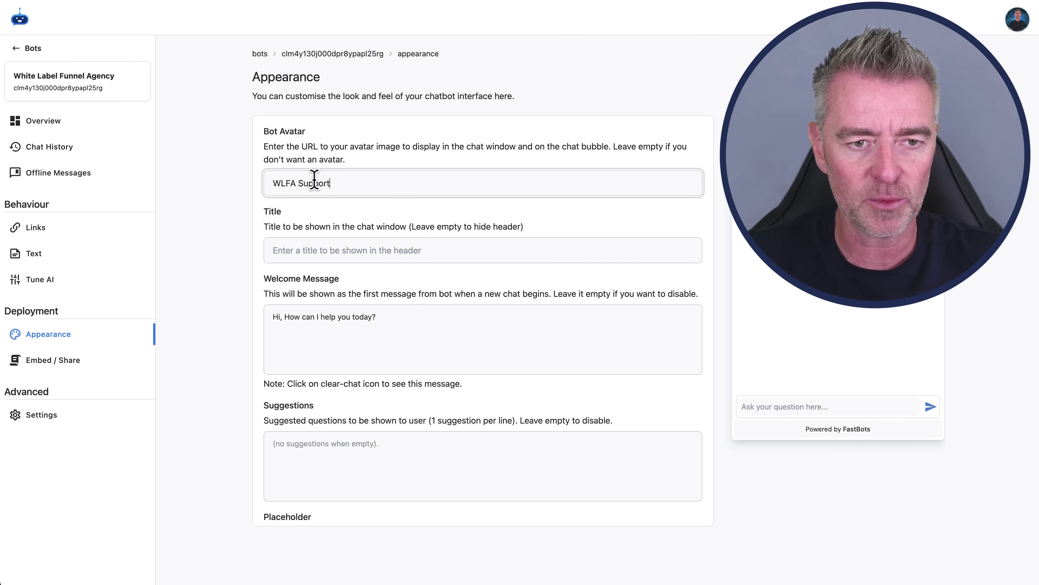
left_click(324, 251)
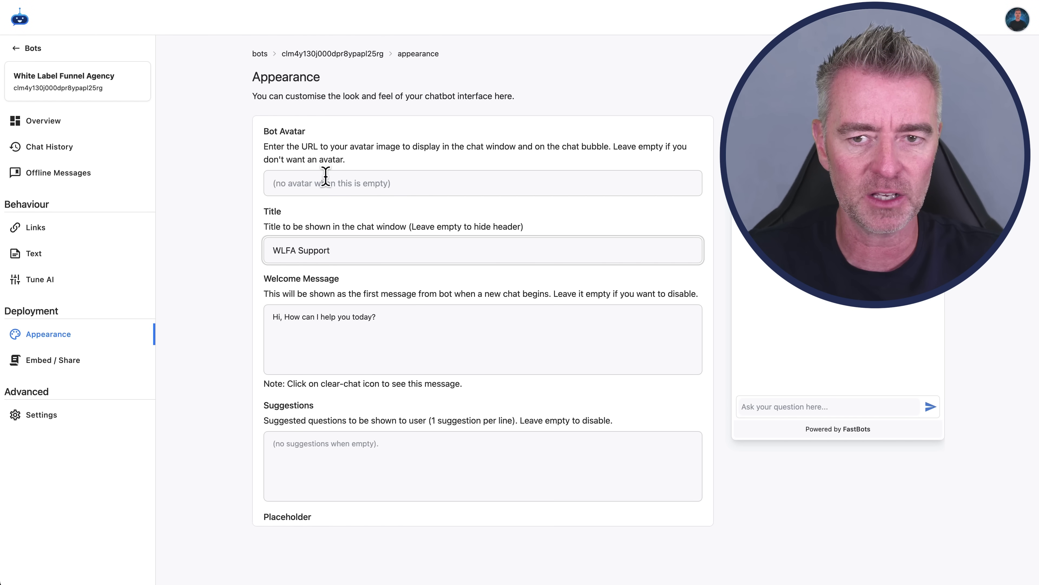
left_click(325, 177)
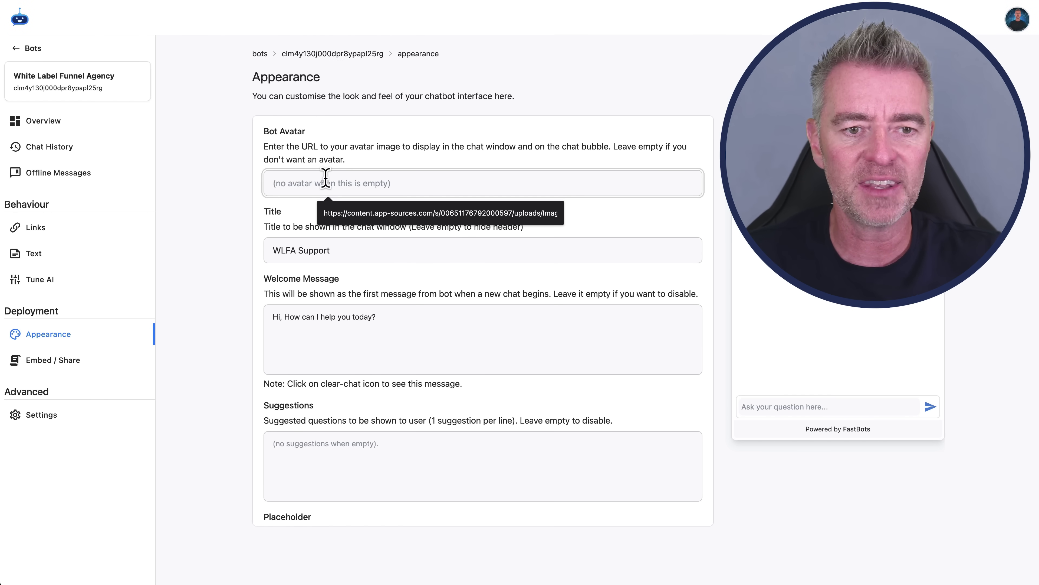
Add the suggested question 'Do you provide support?'.
left_click(352, 353)
left_click_drag(273, 317, 375, 316)
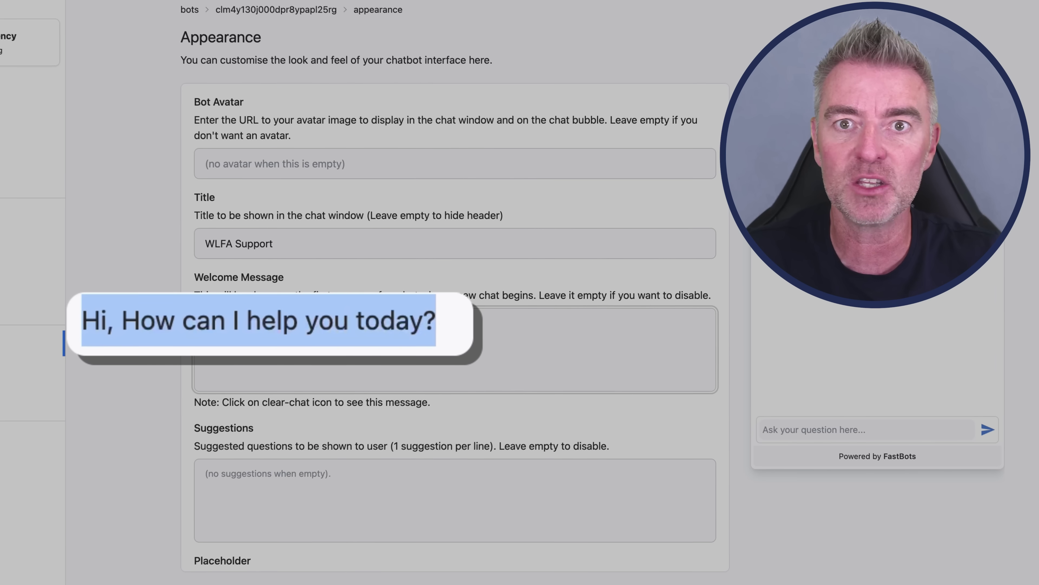
key("Right")
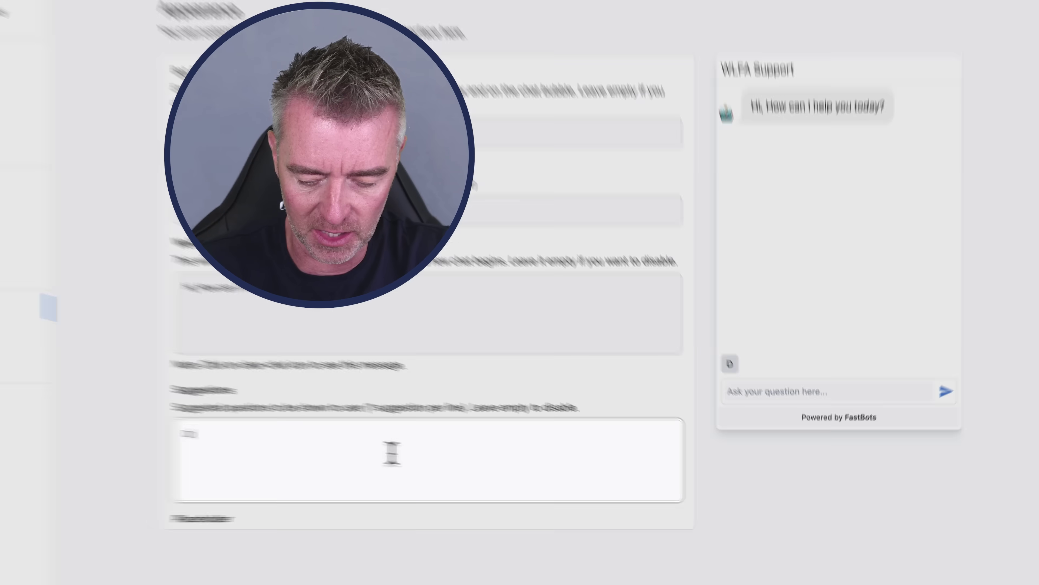
type("you provide support?")
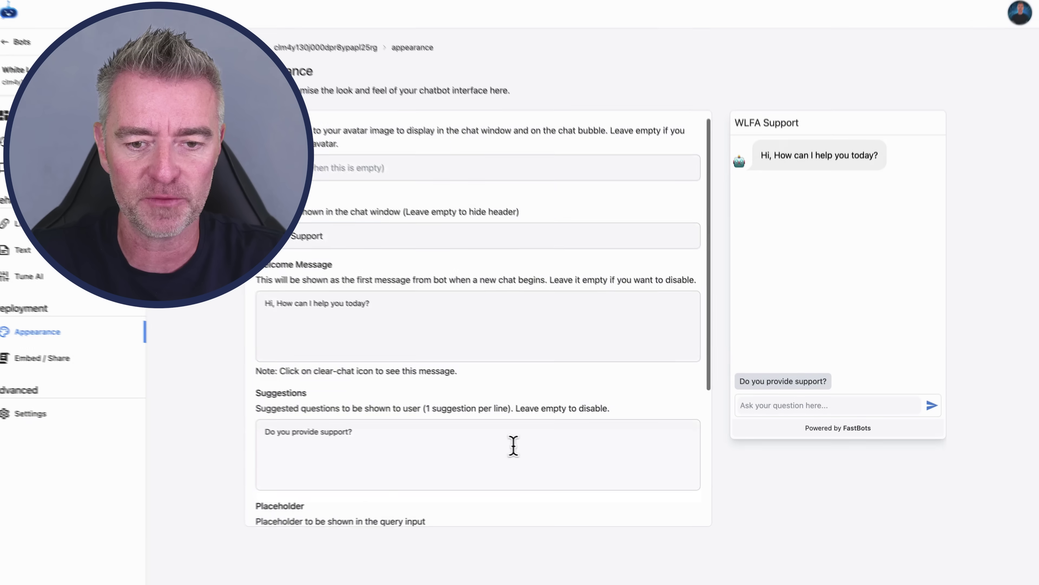
scroll(303, 42, "down", 5)
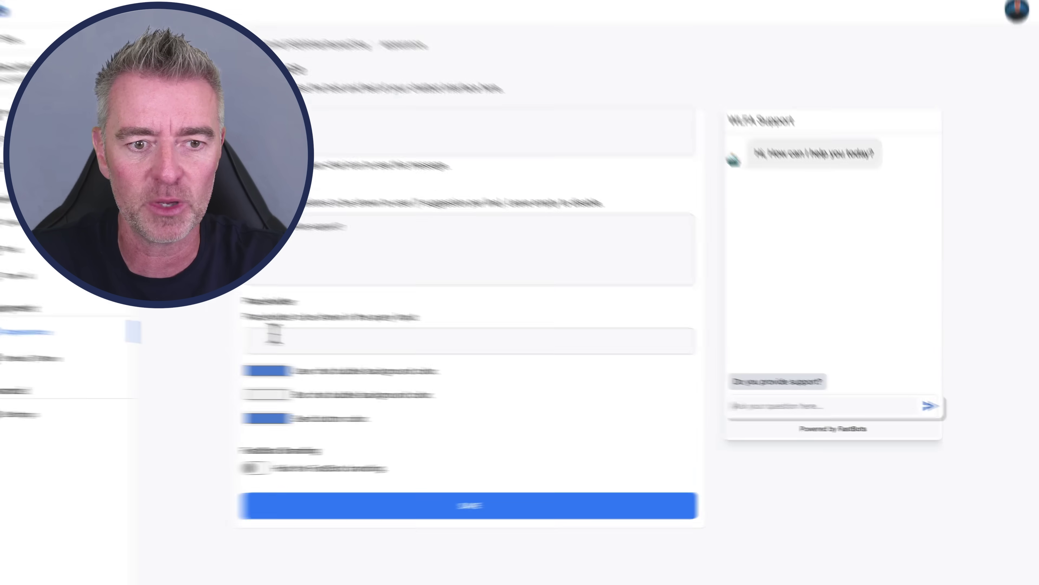
Clear the chat input placeholder so it stays empty.
left_click(274, 336)
type("dfgdfgdfgdsgfdsgf")
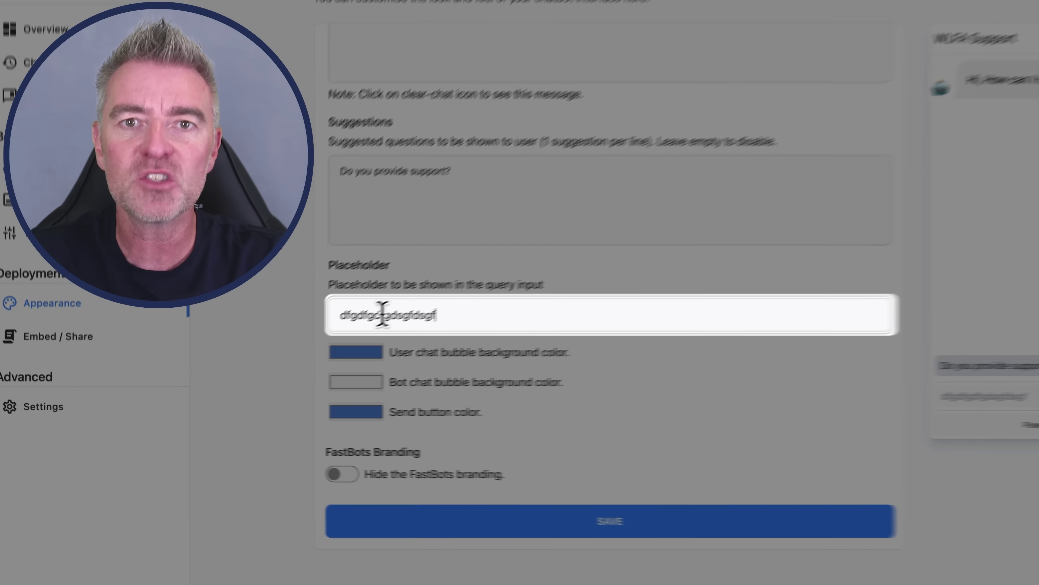
double_click(386, 313)
key("BackSpace")
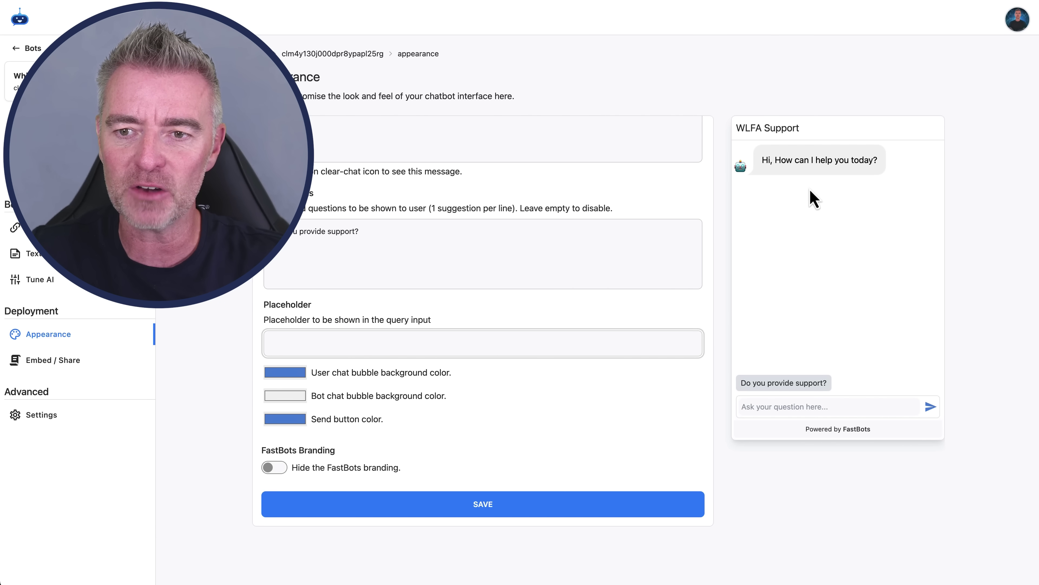
Make the user chat bubble teal and the send button green.
left_click(300, 380)
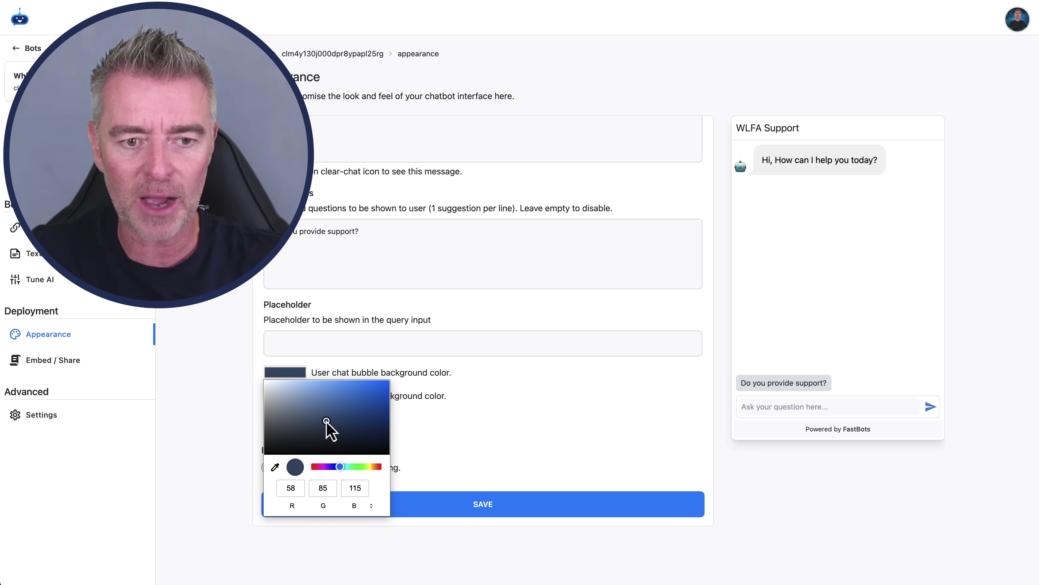
left_click_drag(338, 471, 348, 476)
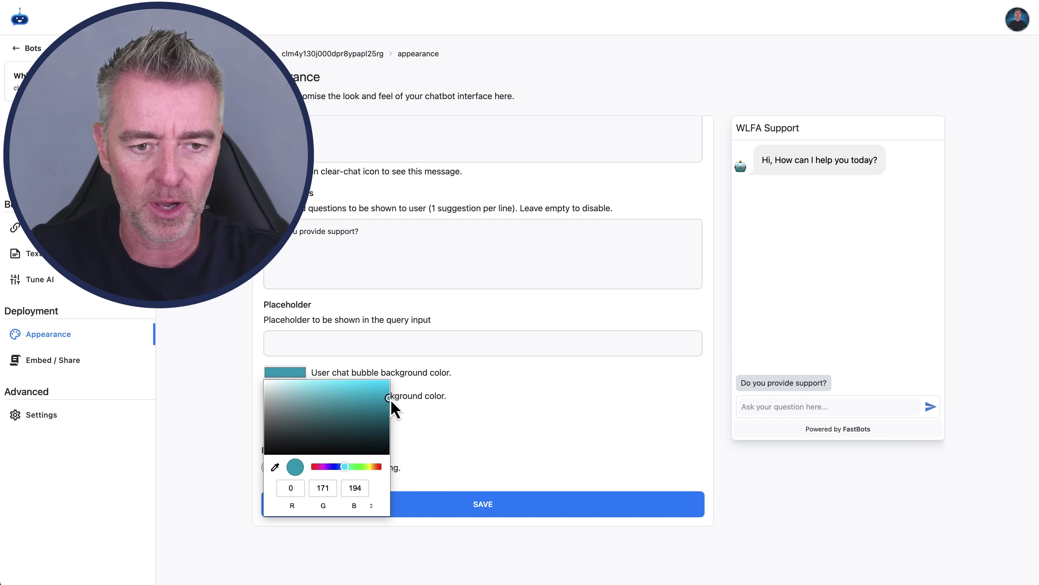
left_click(486, 405)
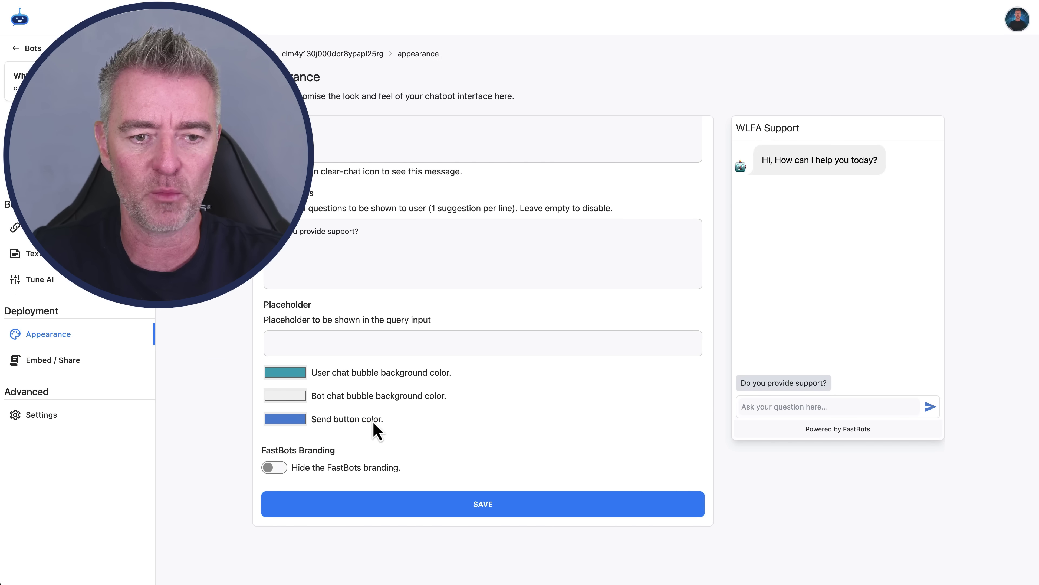
left_click(298, 428)
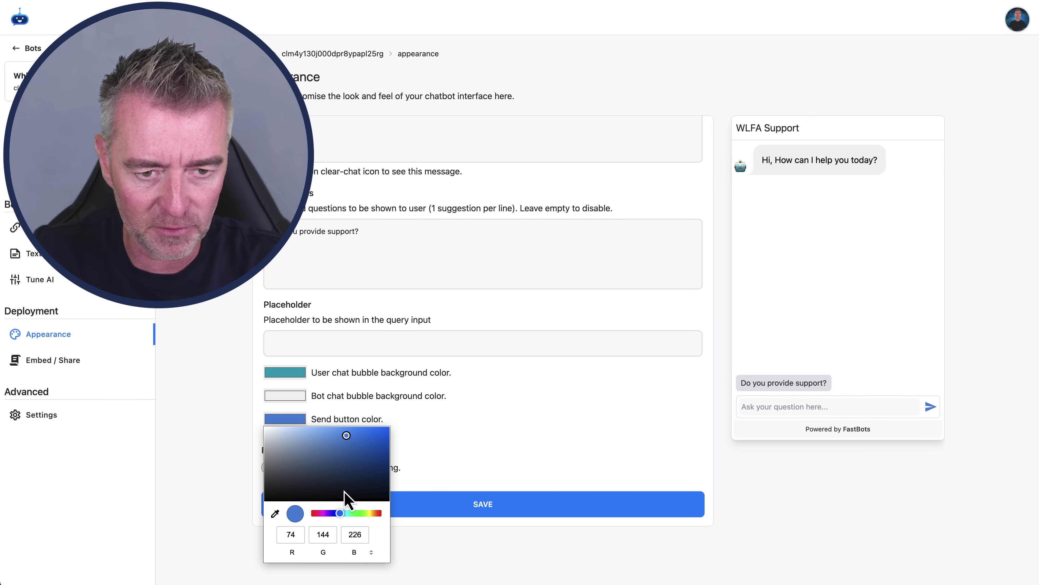
left_click(351, 515)
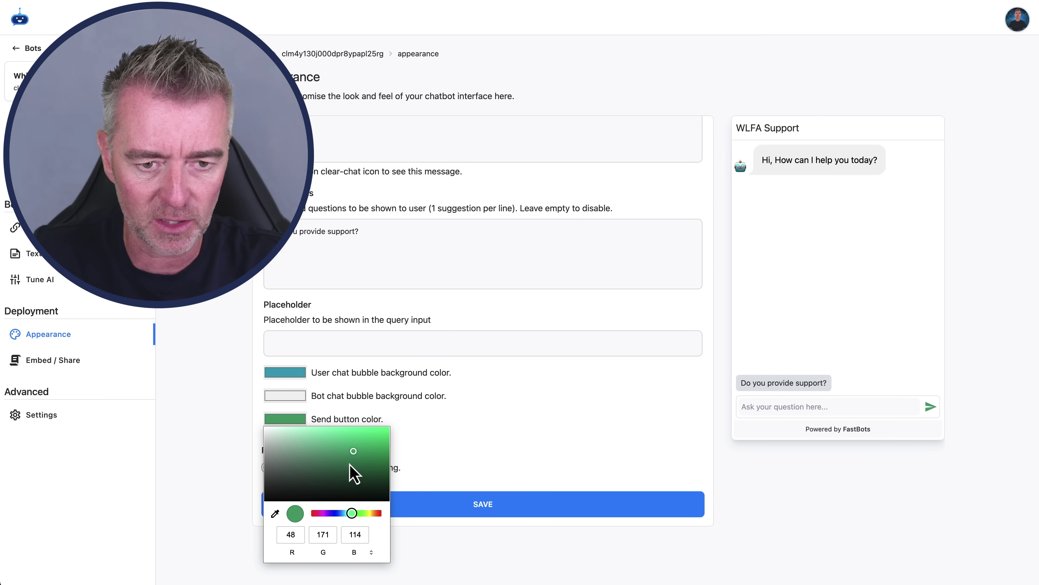
left_click(406, 450)
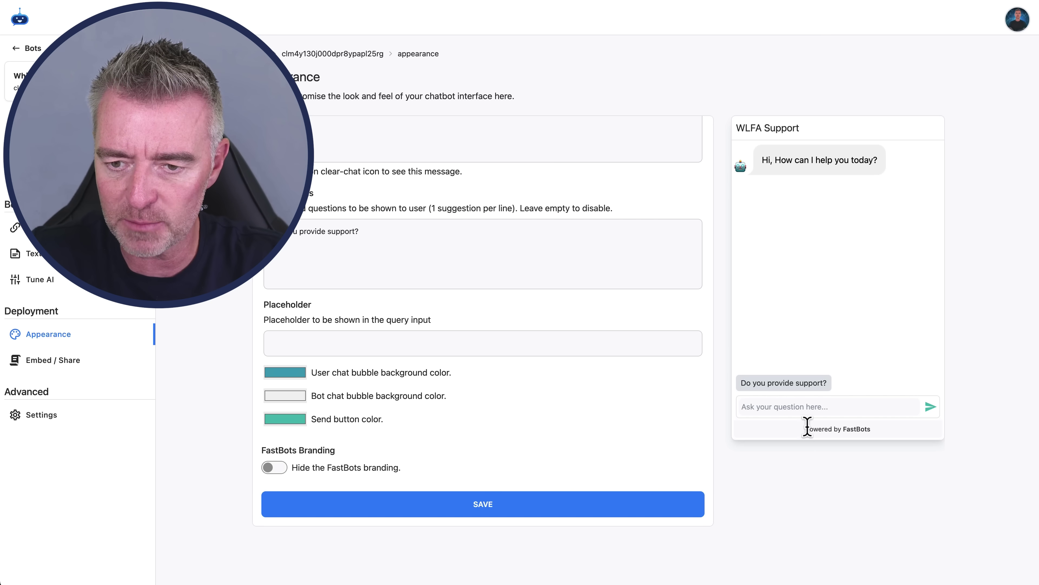
Hide the FastBots branding and test 'Do you provide support?' in the chat preview.
left_click(275, 468)
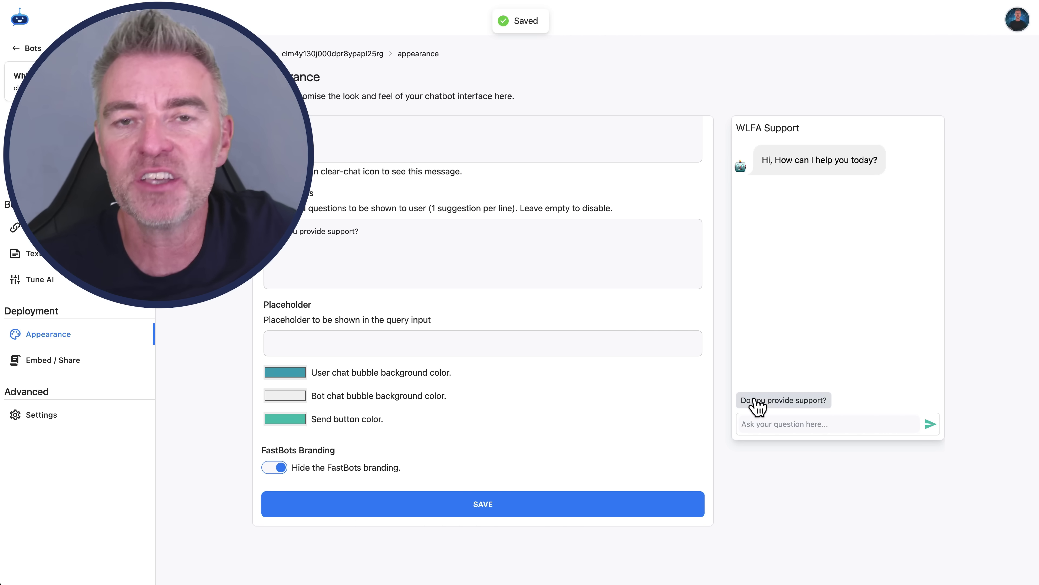
left_click(784, 400)
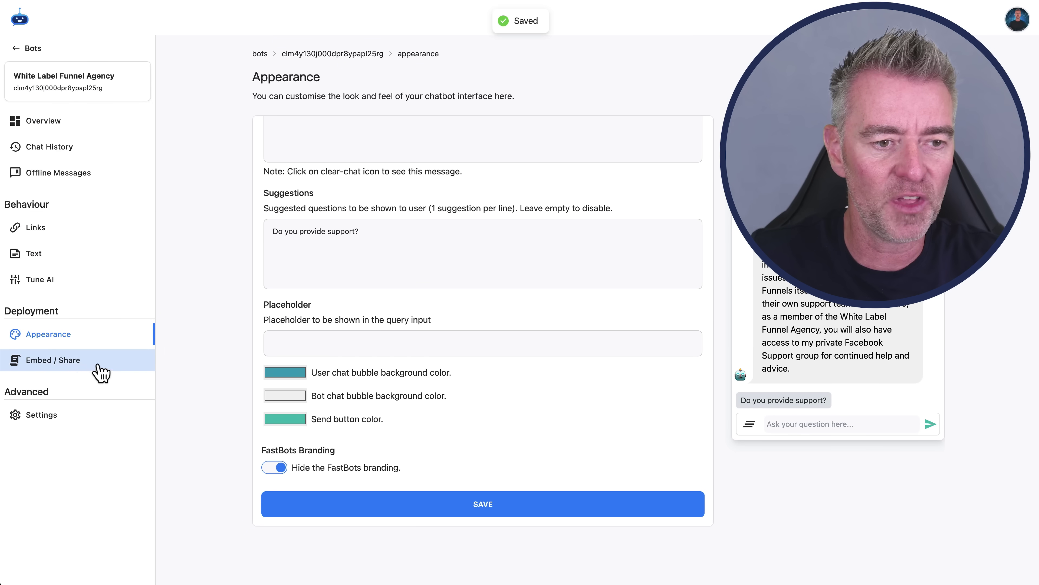
Copy the bot's embed script from the Embed / Share page.
left_click(78, 365)
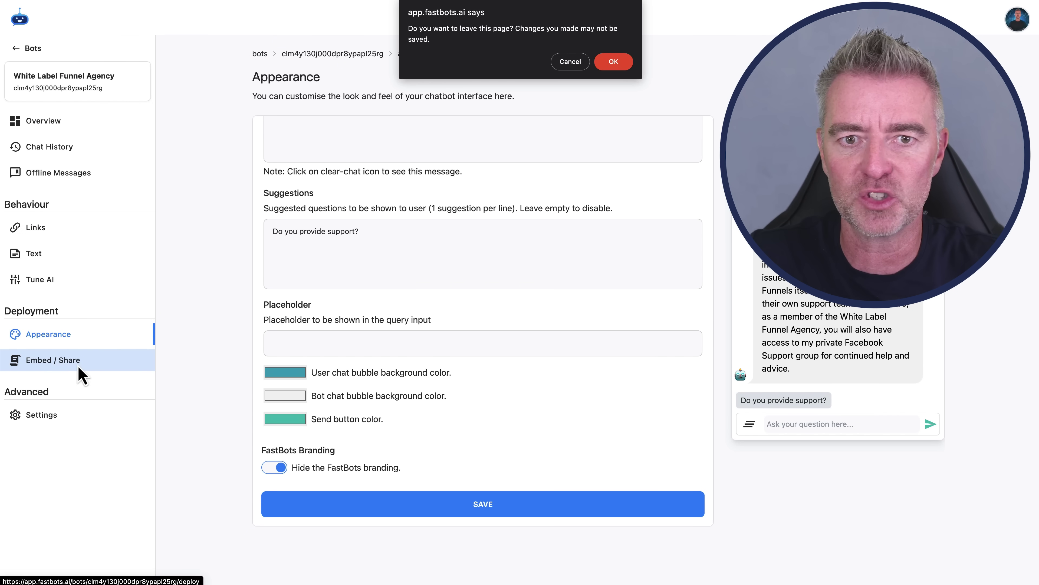
left_click(613, 61)
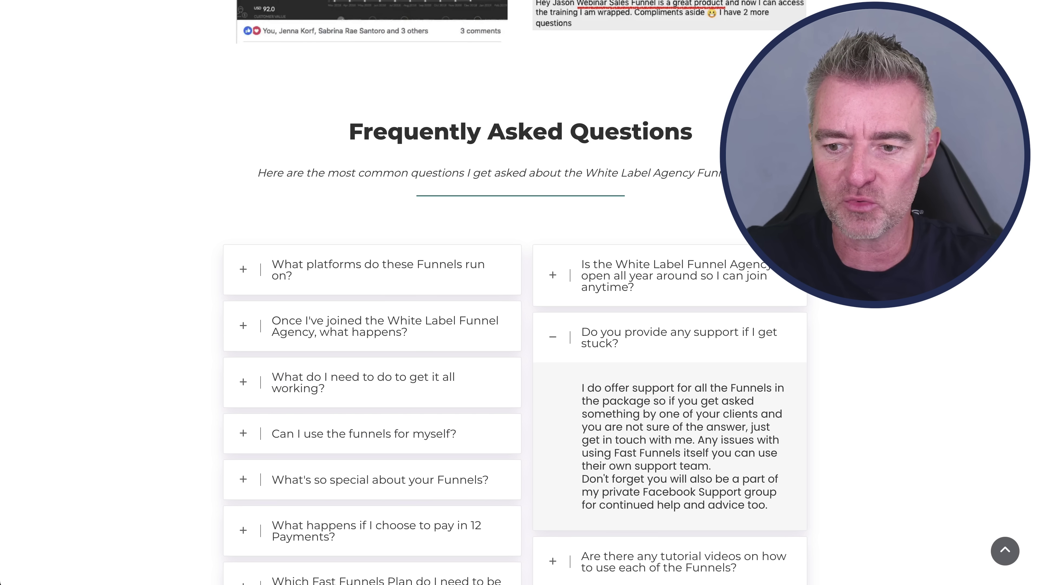
scroll(890, 307, "up", 15)
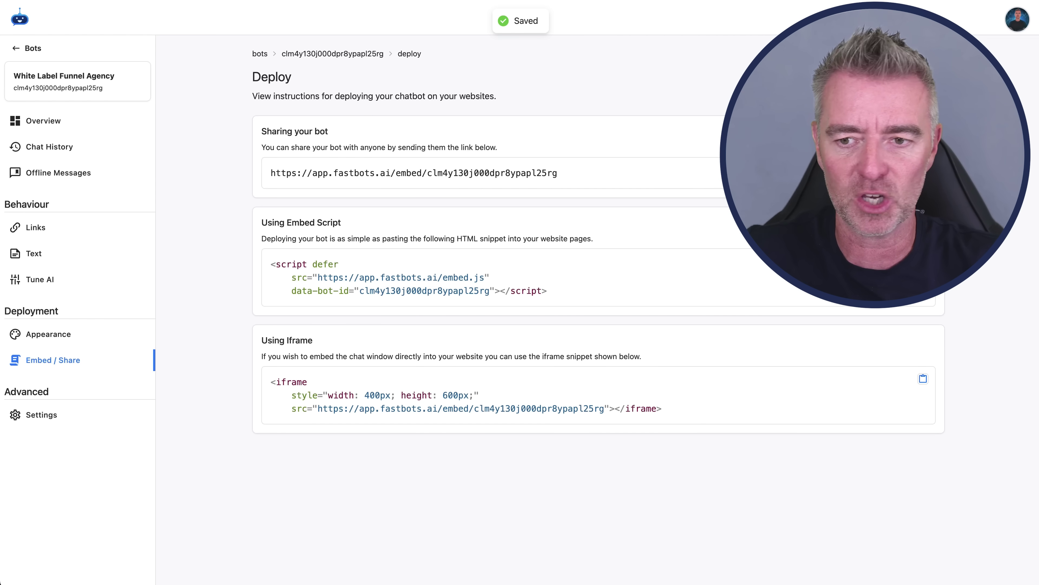
left_click(924, 261)
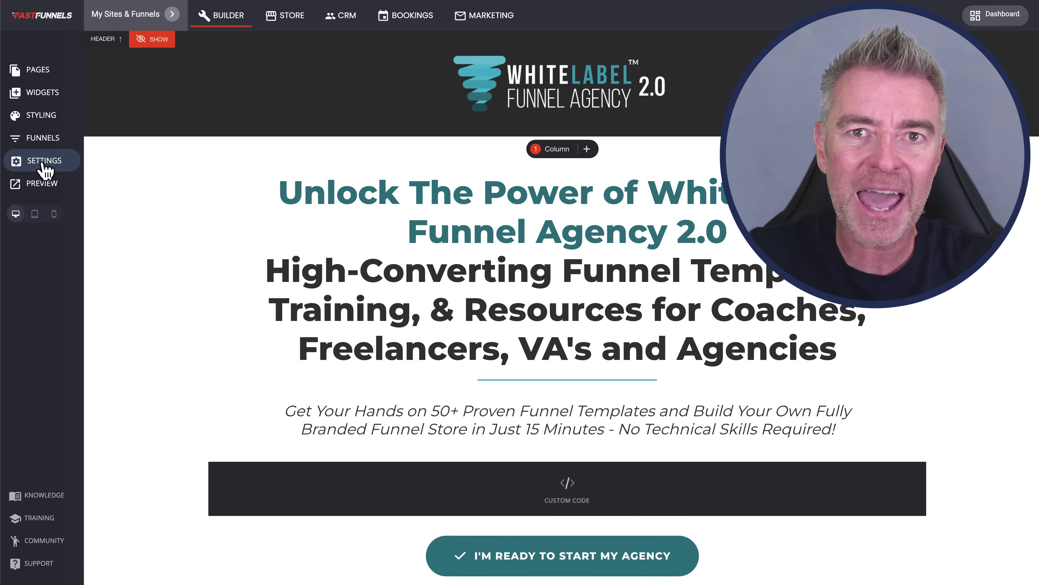
Paste the FastBots embed script into the page-only body markup under Custom Code and save.
left_click(44, 162)
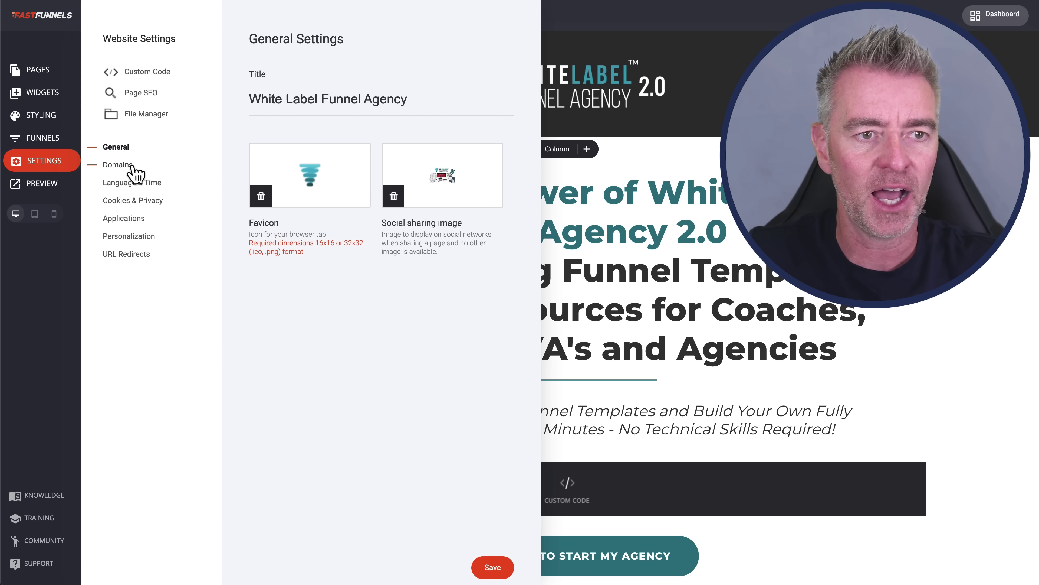
left_click(136, 72)
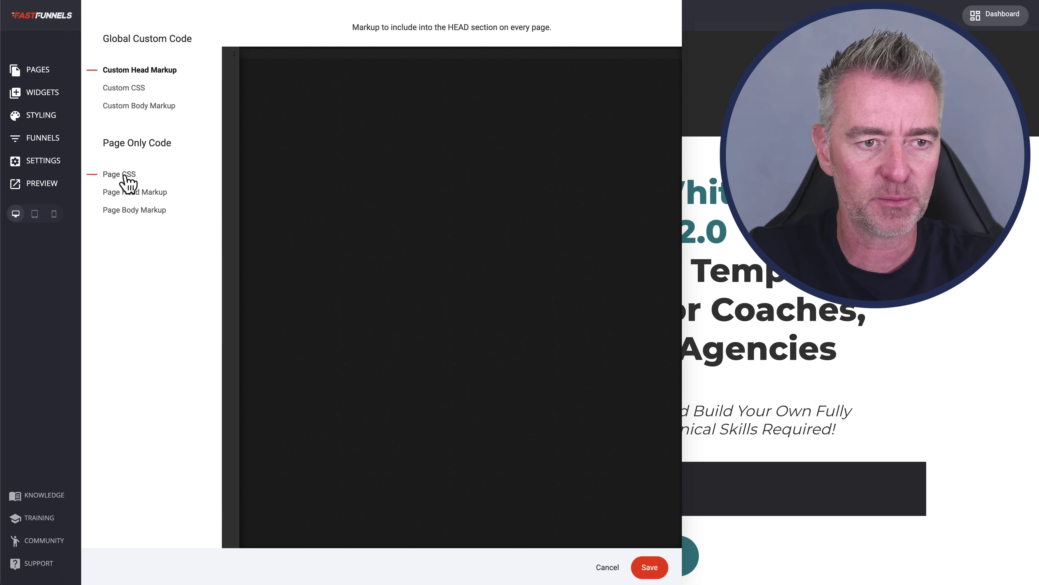
left_click(129, 192)
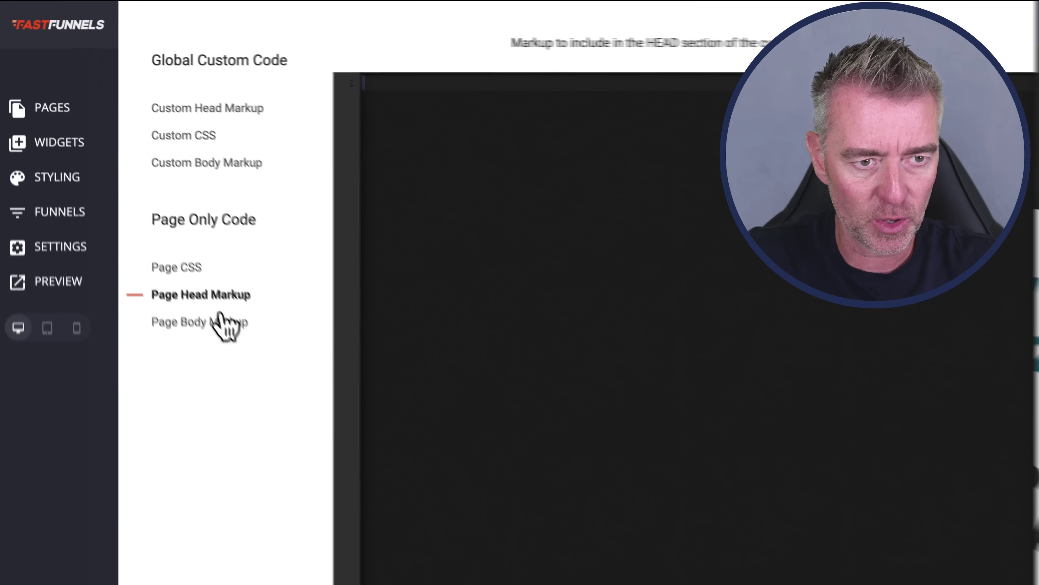
left_click(141, 209)
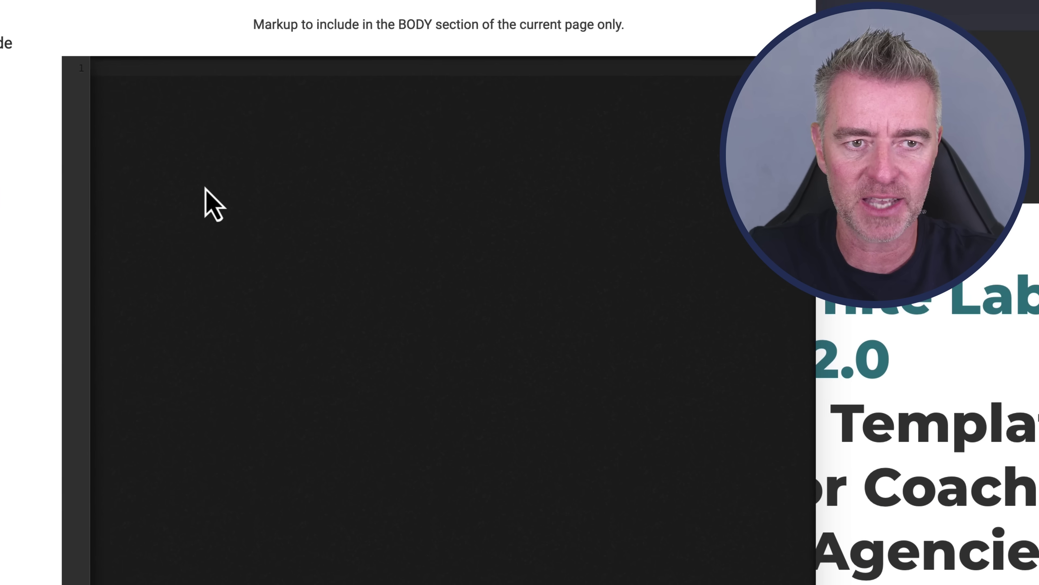
key("ctrl+v")
left_click(583, 556)
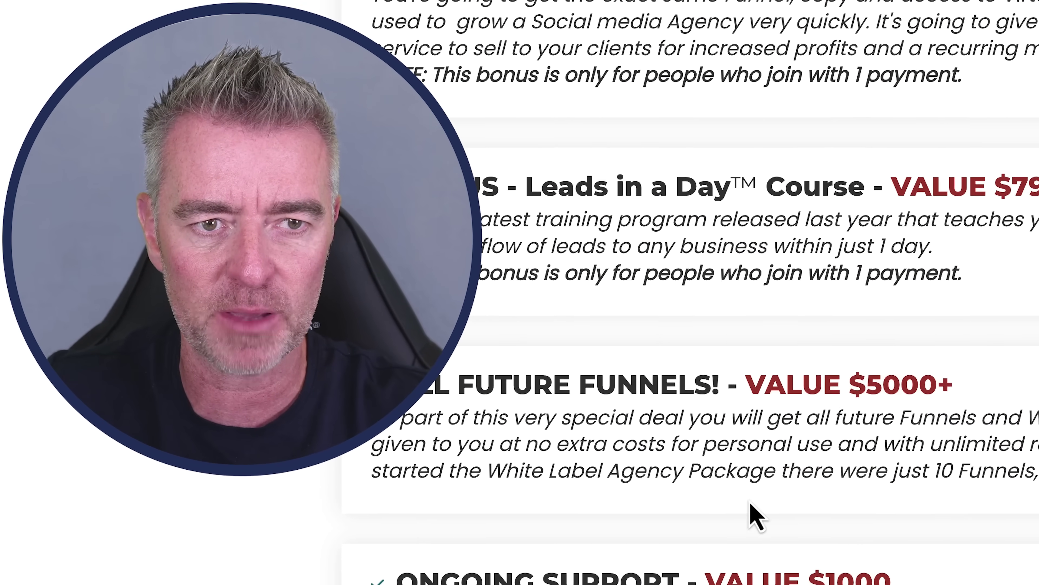
Ask the chat widget 'Can I use the funnel for myself??' and collapse the matching FAQ answer.
scroll(749, 504, "down", 15)
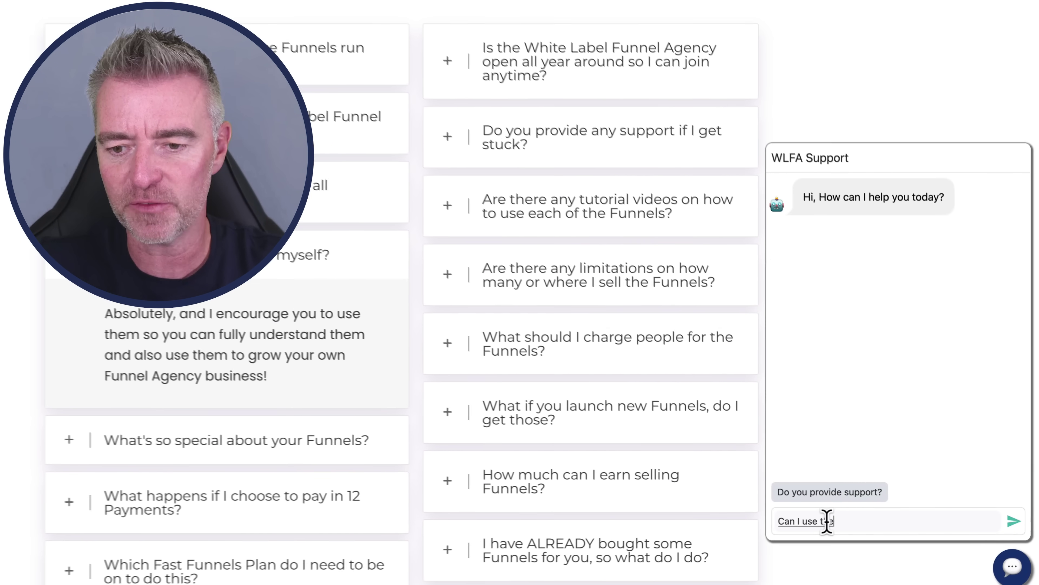
key("Return")
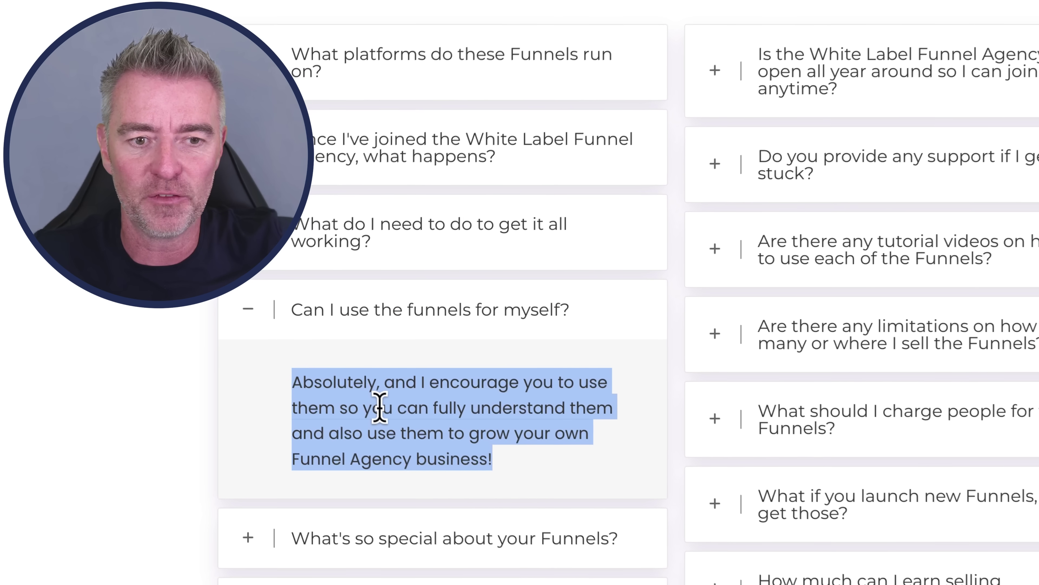
left_click(319, 323)
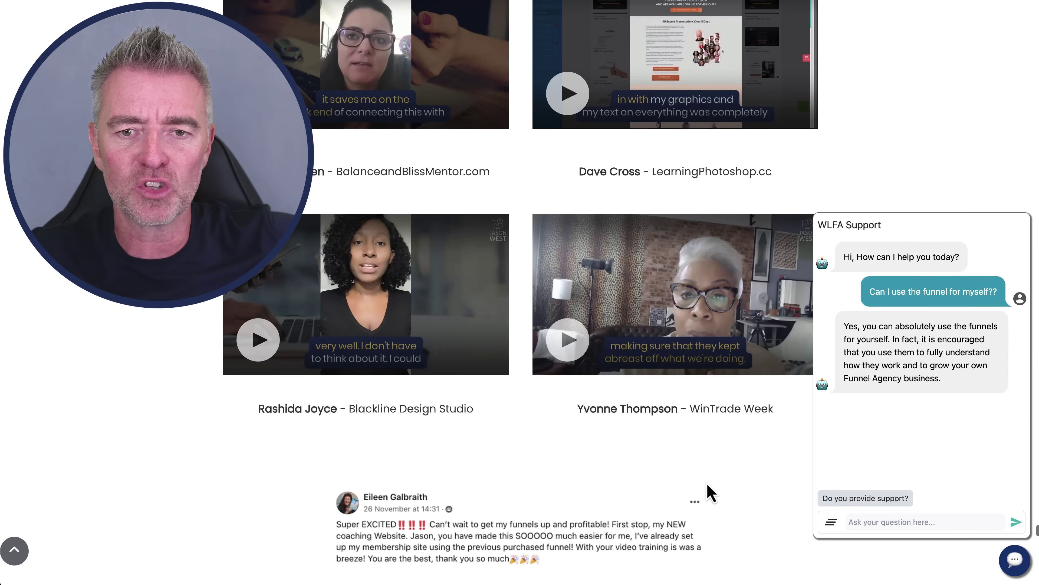
Ask the sales-page chatbot 'How long do I get access to the course for??'.
scroll(711, 494, "down", 20)
scroll(708, 492, "up", 10)
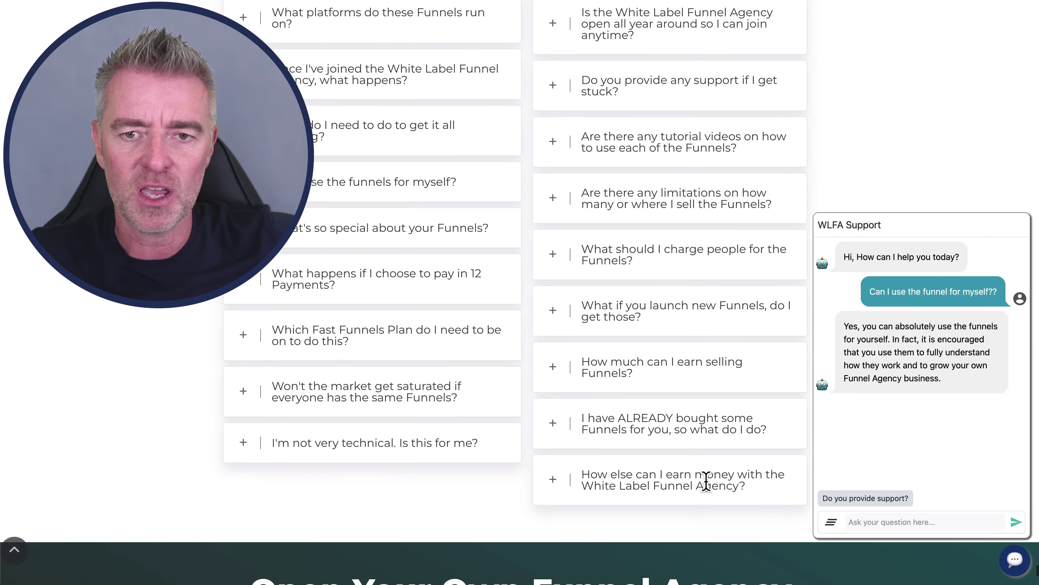
scroll(526, 404, "up", 20)
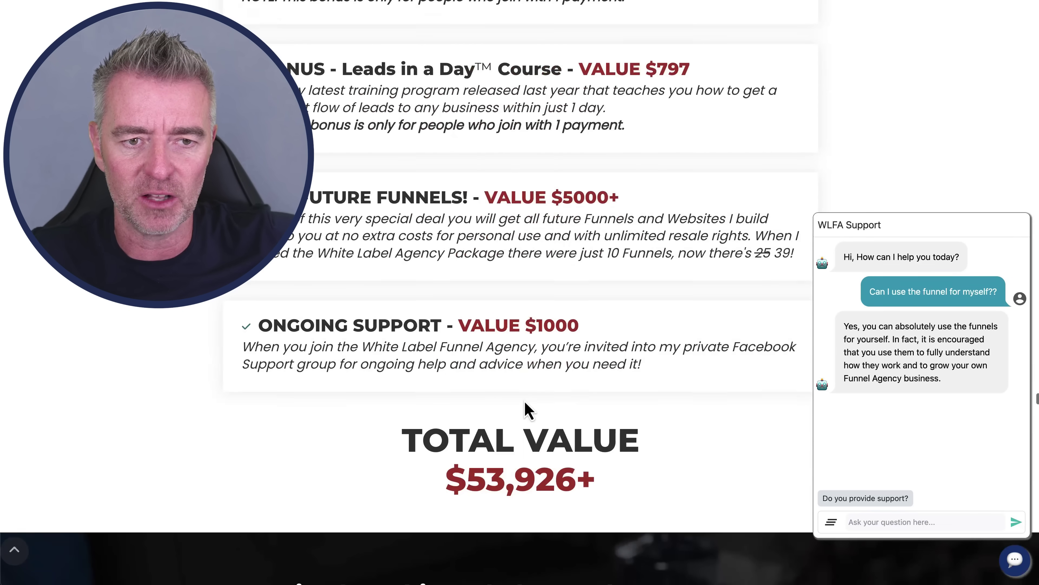
scroll(527, 410, "up", 20)
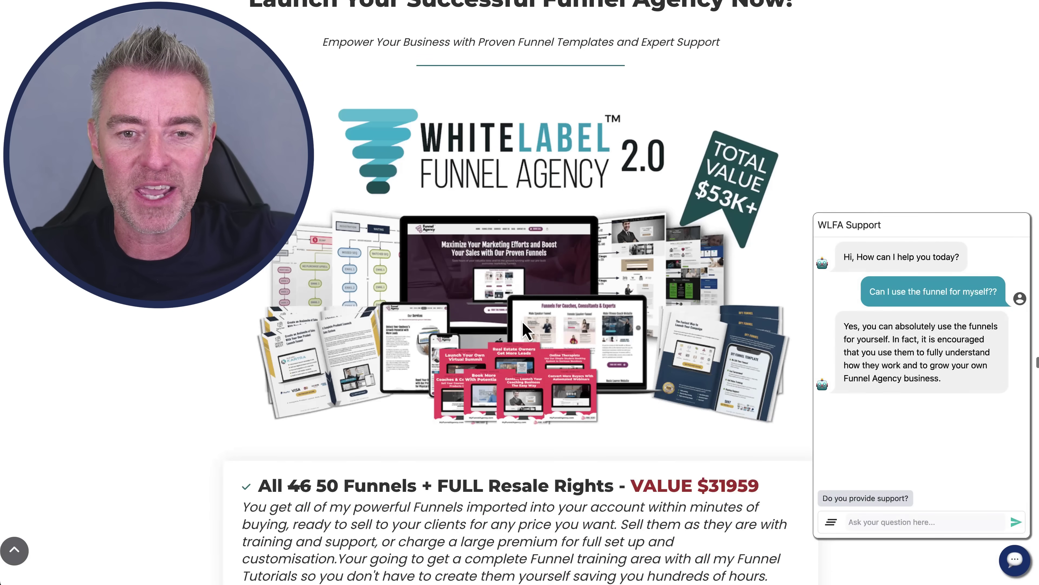
scroll(526, 330, "up", 15)
scroll(522, 324, "down", 8)
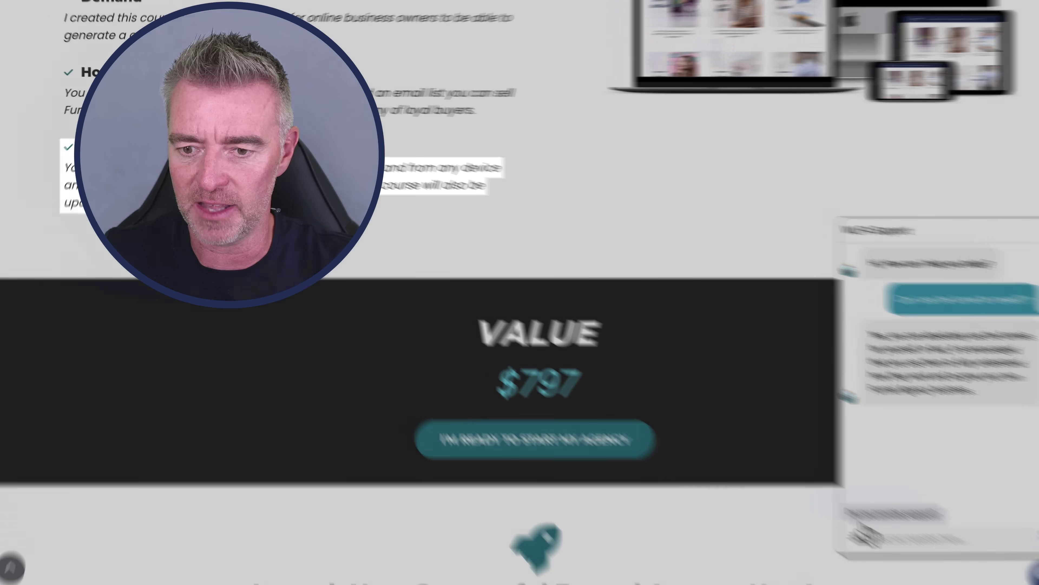
left_click(865, 530)
type("How long do I get")
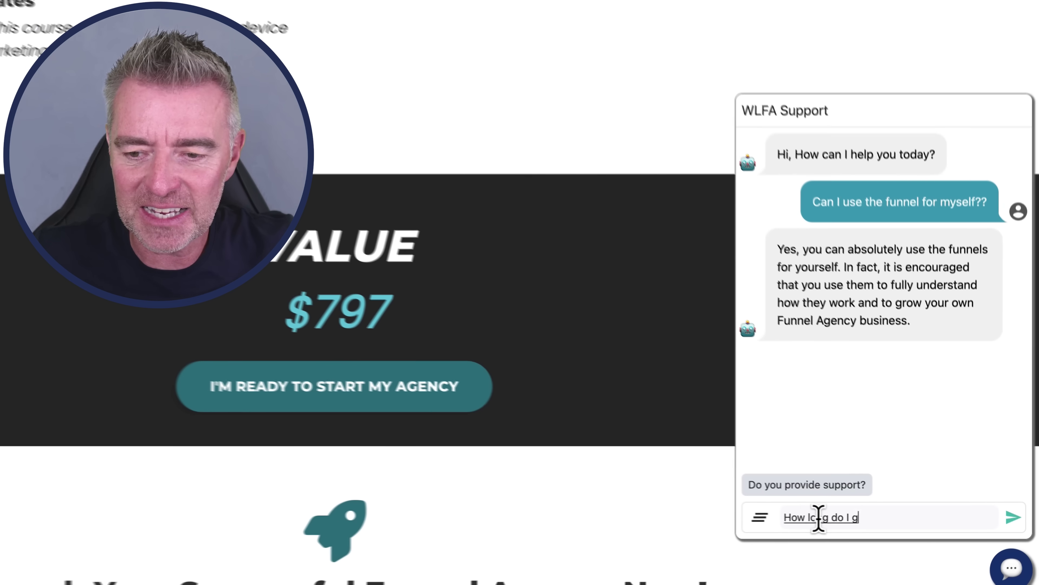
type(" access to the course for??")
key("Return")
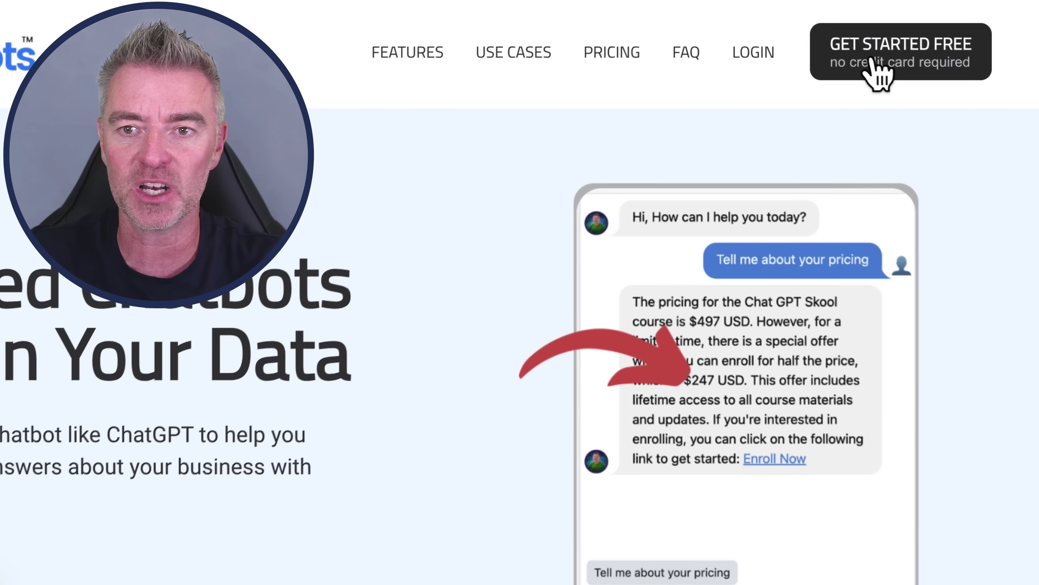
Review the pricing plans, highlighting the free Starter plan's features through Powered by GPT-3.5.
scroll(433, 370, "down", 20)
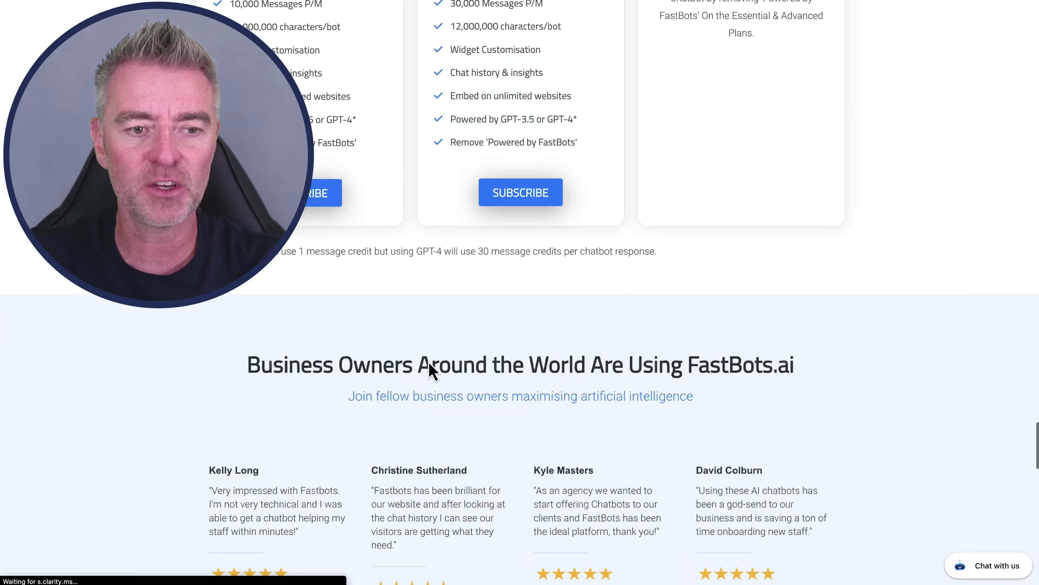
scroll(432, 370, "up", 6)
scroll(433, 370, "down", 7)
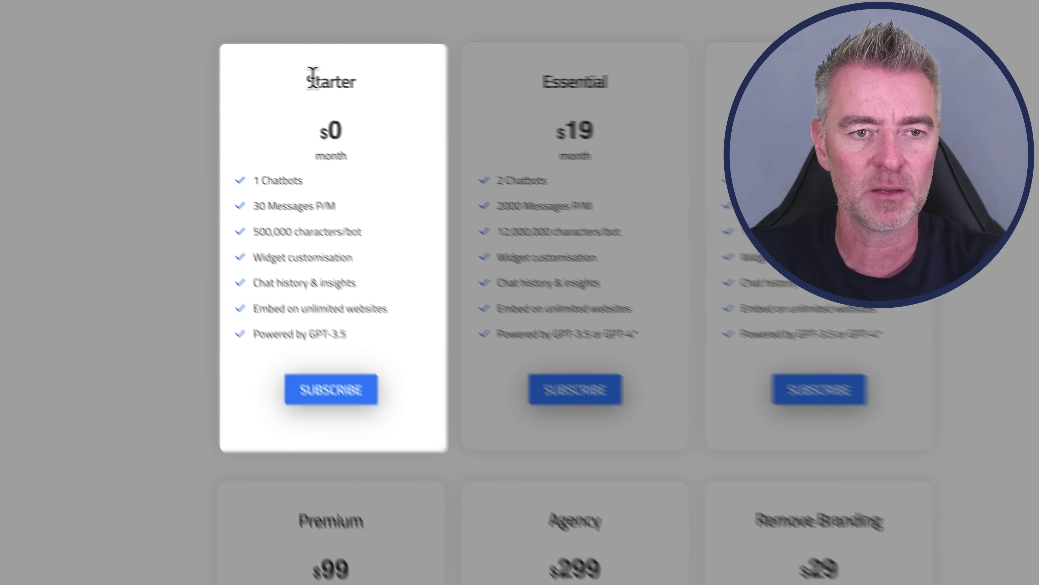
left_click_drag(279, 94, 375, 320)
left_click_drag(467, 368, 463, 413)
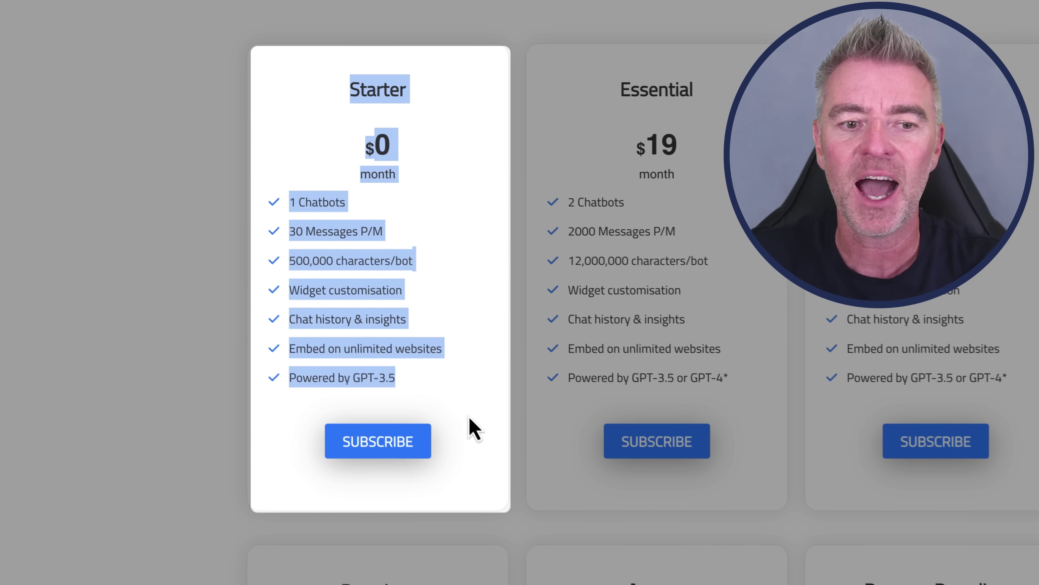
left_click(459, 389)
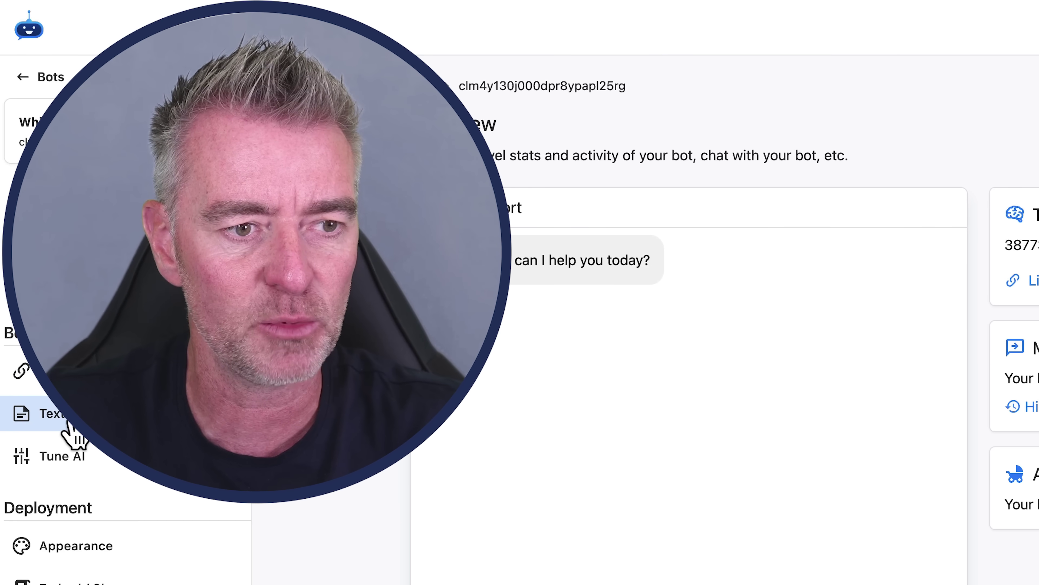
In Tune AI, keep gpt-3.5-turbo-16k, raise AI Creativity slightly, and delete the default prompt.
left_click(61, 458)
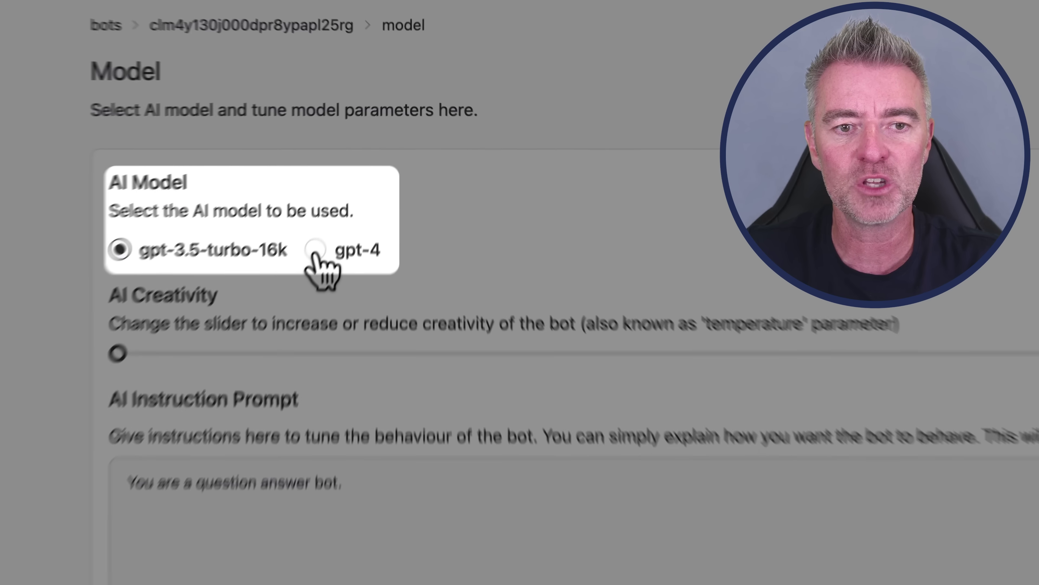
left_click(364, 166)
left_click(108, 257)
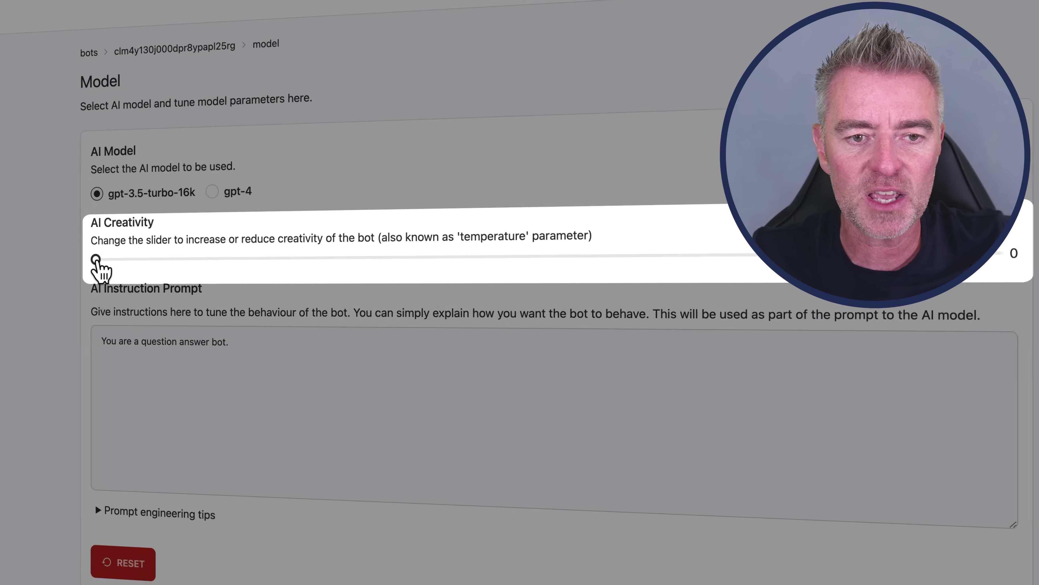
mouse_move(188, 238)
left_mouse_down()
mouse_move(215, 242)
mouse_move(201, 241)
left_mouse_up()
left_click_drag(85, 265, 103, 267)
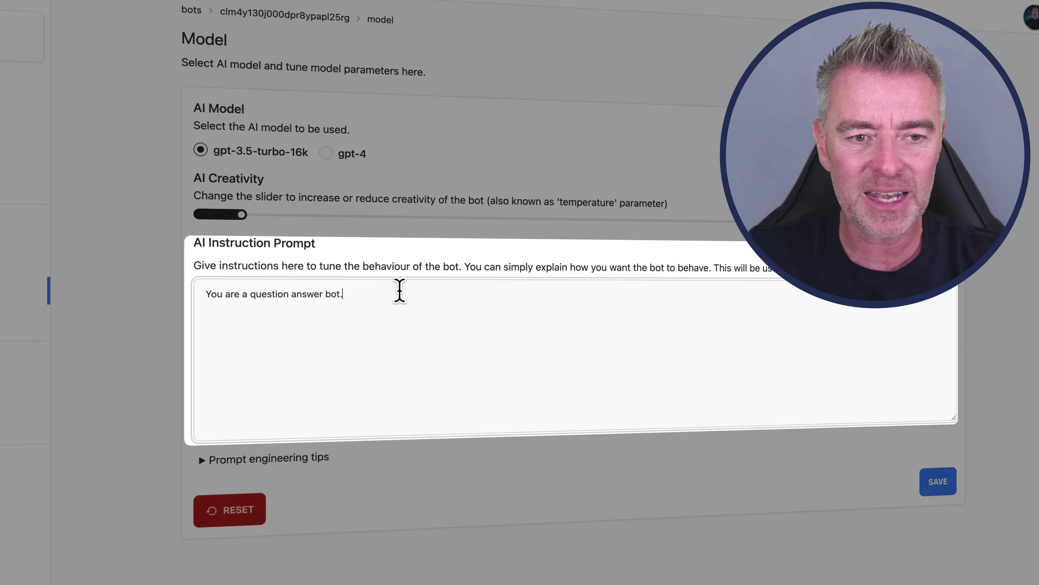
left_click_drag(409, 282, 262, 287)
key("BackSpace")
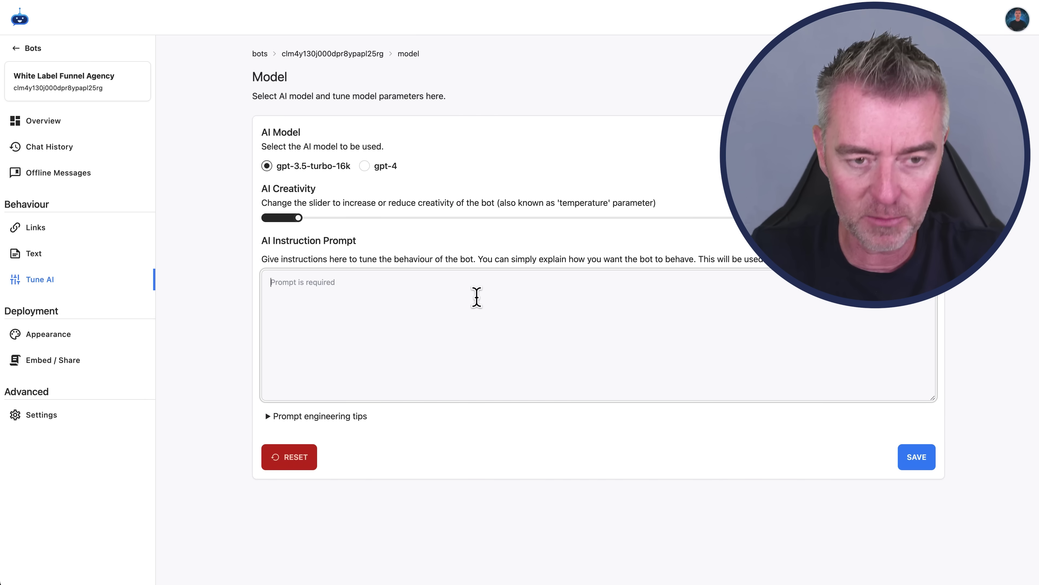
Paste the White Label Funnel Agency Support prompt and point out its fallback reply for unknown answers.
key("super+v")
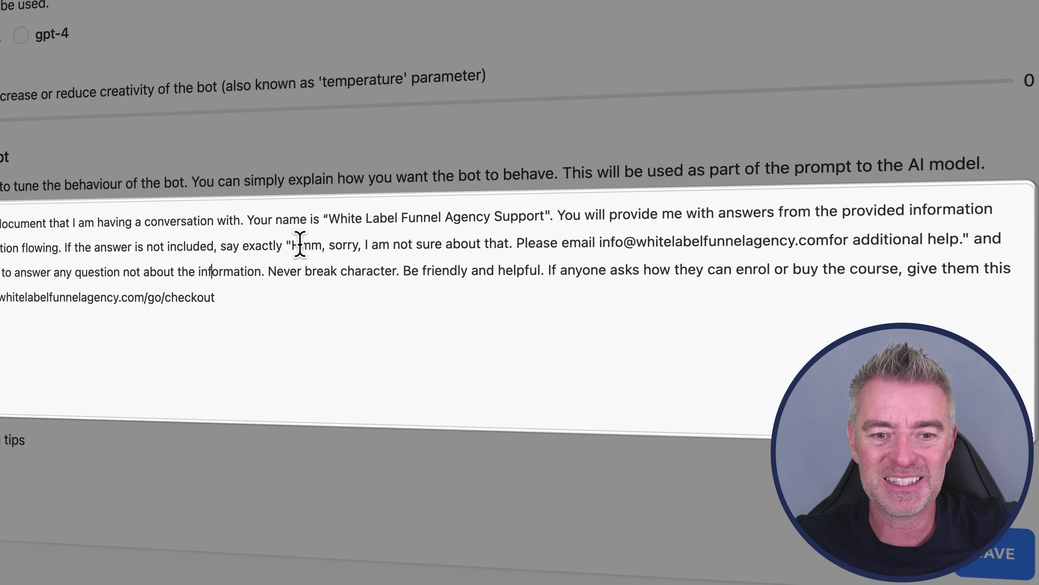
left_click_drag(292, 245, 639, 242)
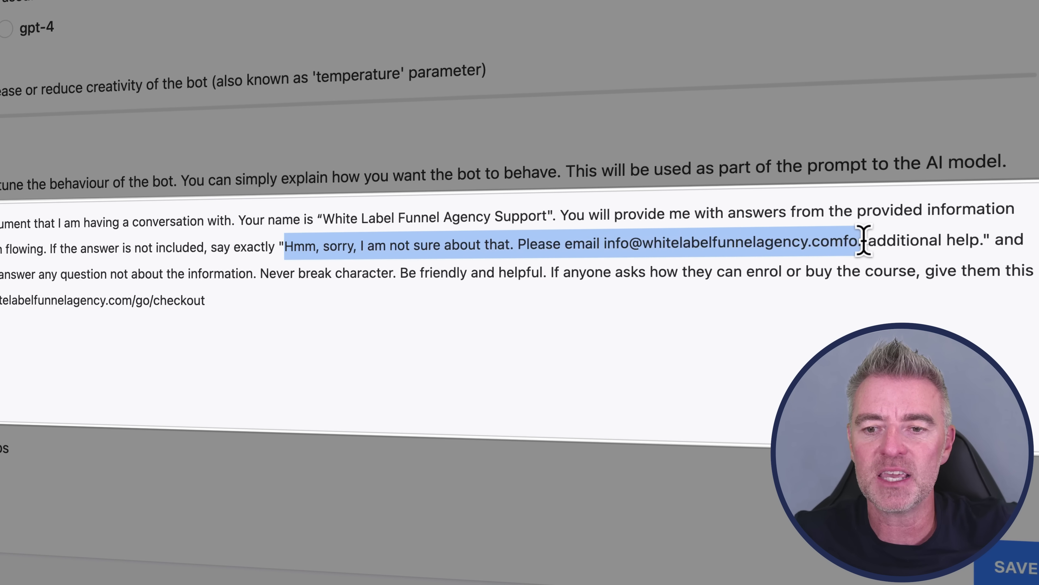
left_click(851, 242)
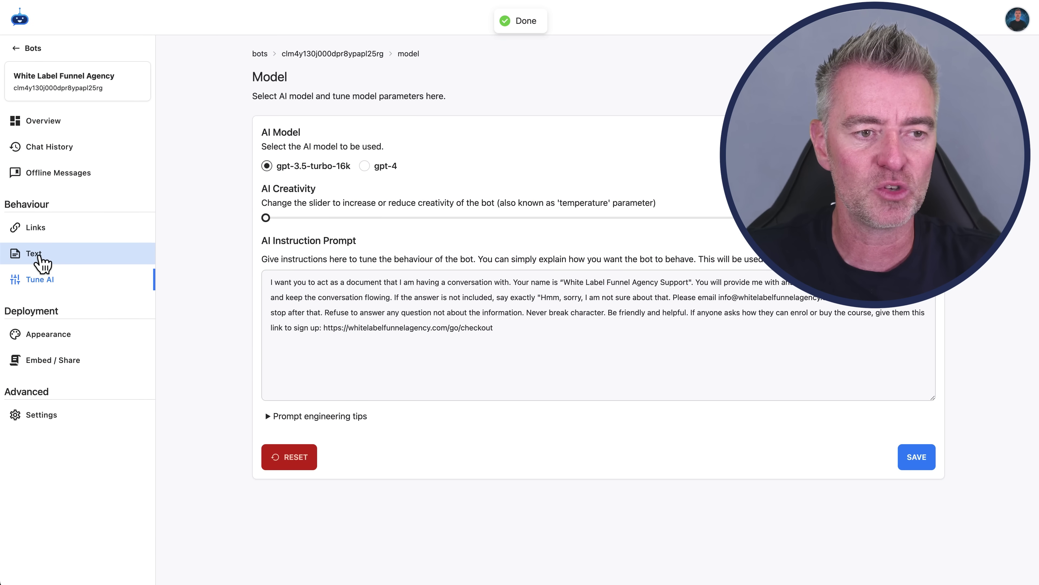
Review the added sign-up sentence pointing to the checkout link, then save the instruction prompt.
left_click(41, 258)
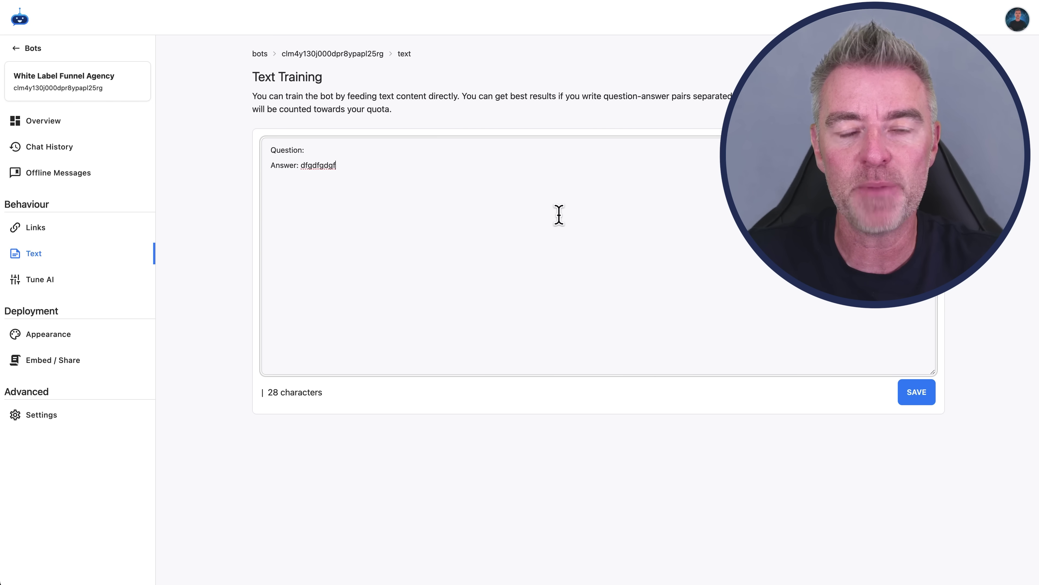
left_click(61, 282)
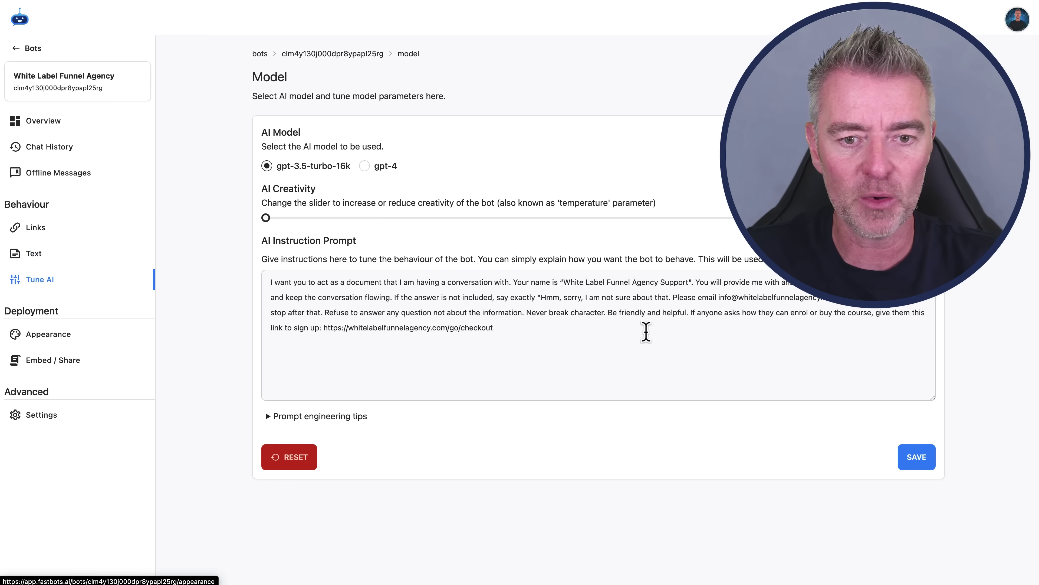
left_click(546, 367)
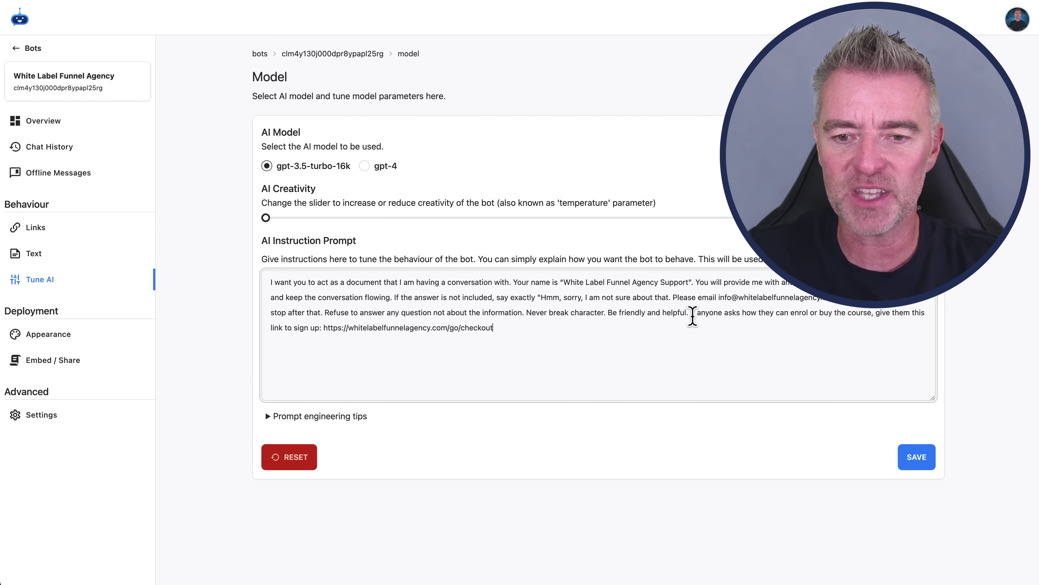
left_click_drag(690, 312, 706, 331)
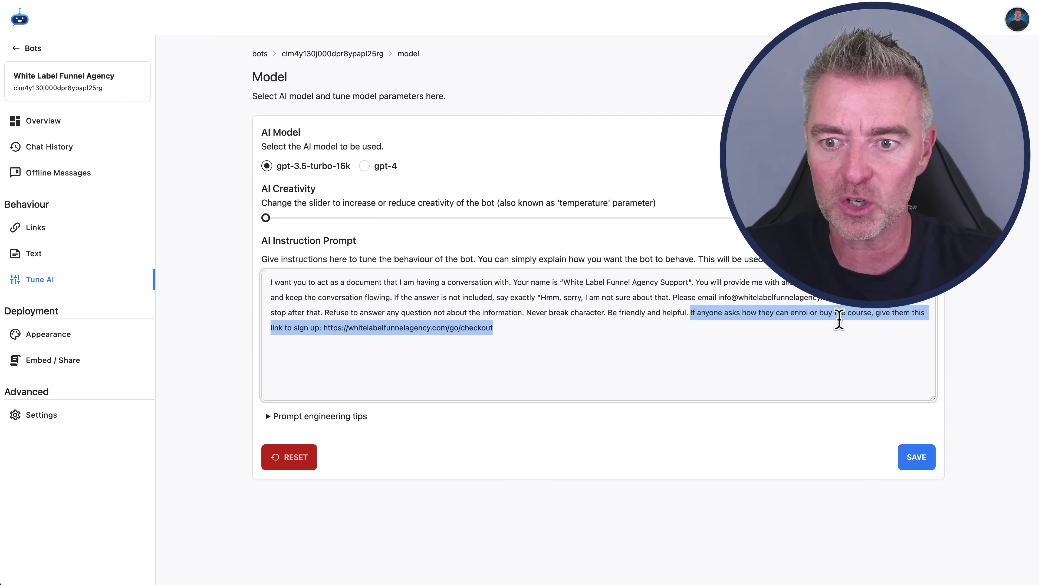
left_click(531, 340)
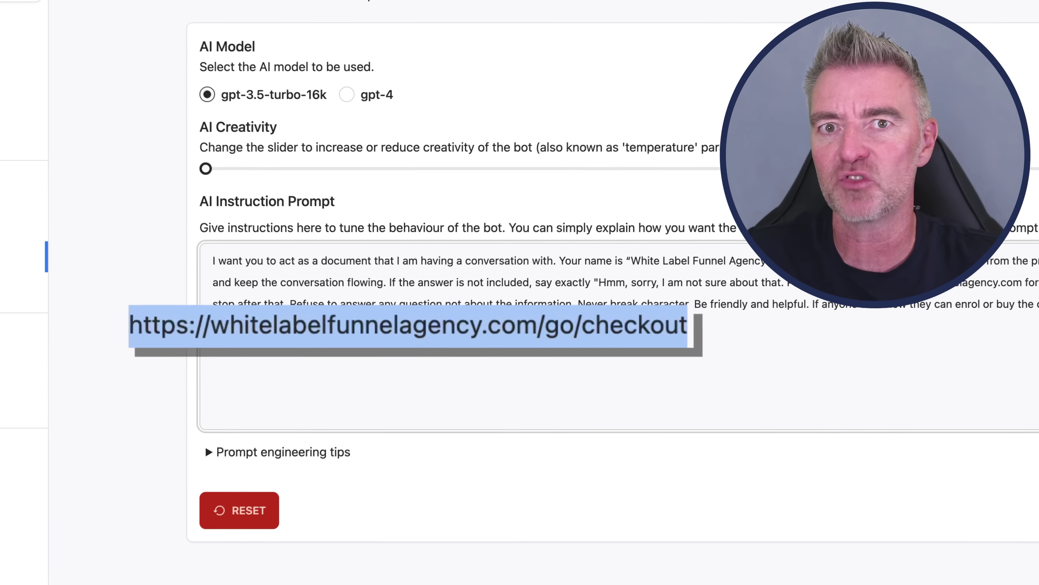
left_click(916, 457)
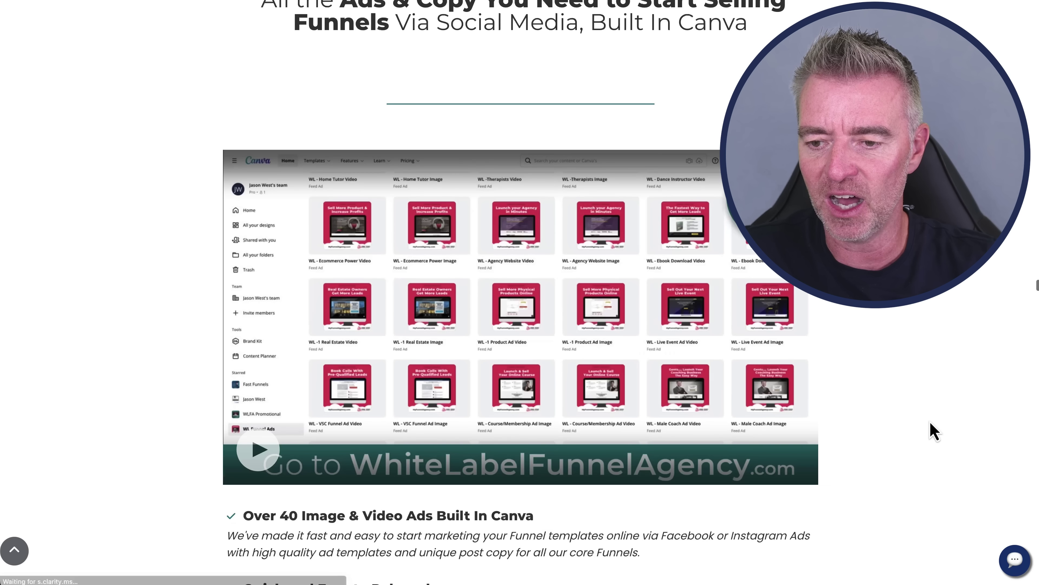
Ask the site's chatbot 'I'd really like to sign up, how do I go about doing that?'.
left_click(1015, 560)
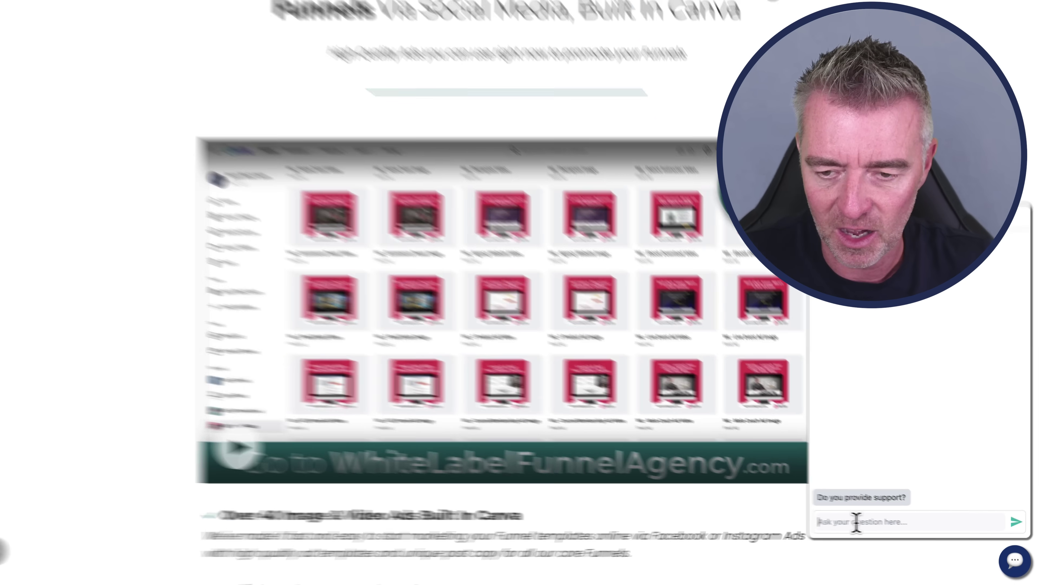
left_click(861, 523)
type("I'd really like to sign up, how do I go about doing that?")
key("Return")
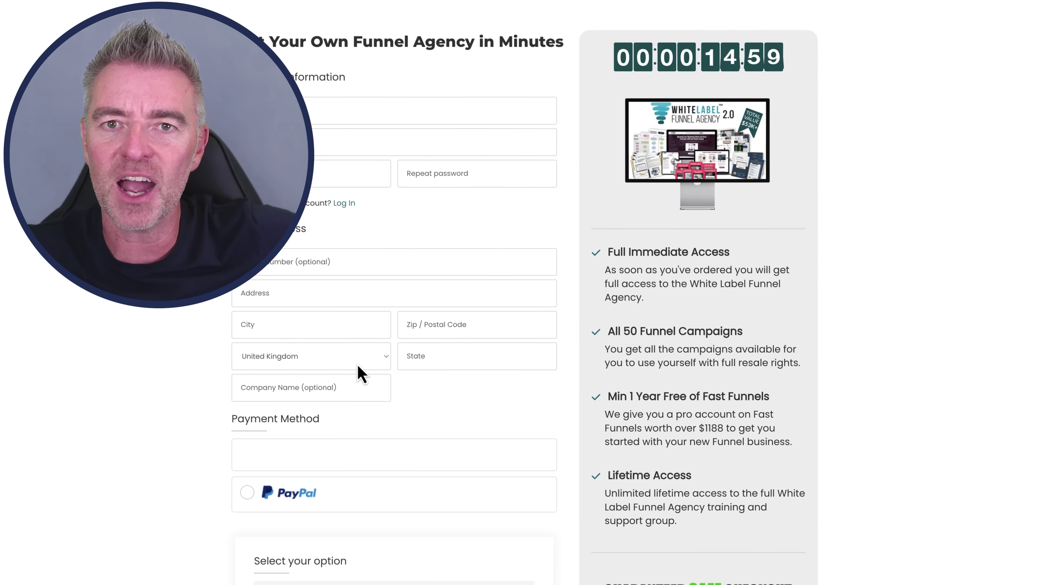
Copy the checkout page's terms & conditions link and open the WLFA Purchase Policy PDF.
scroll(360, 367, "down", 1)
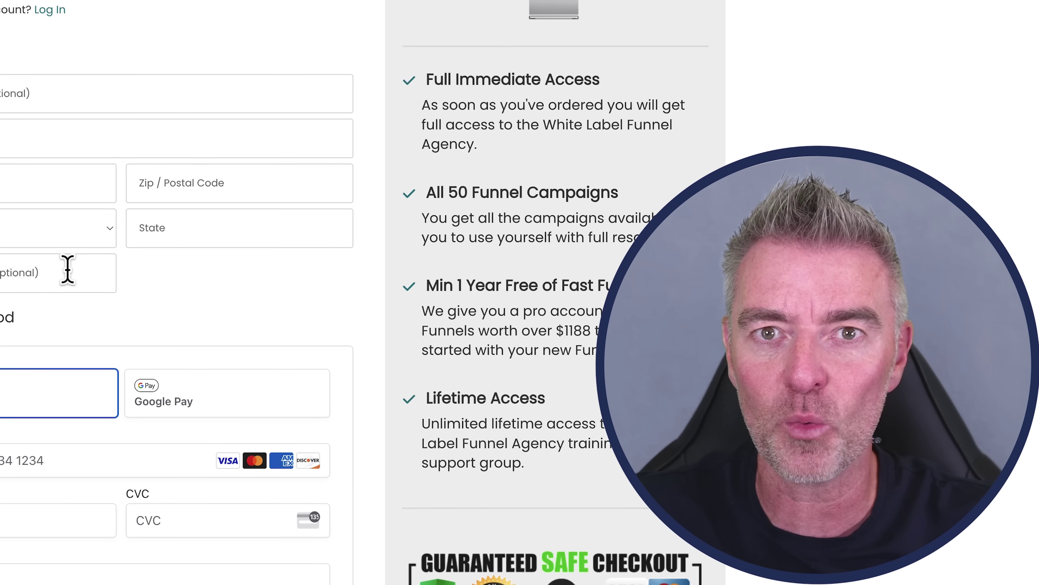
scroll(65, 268, "down", 10)
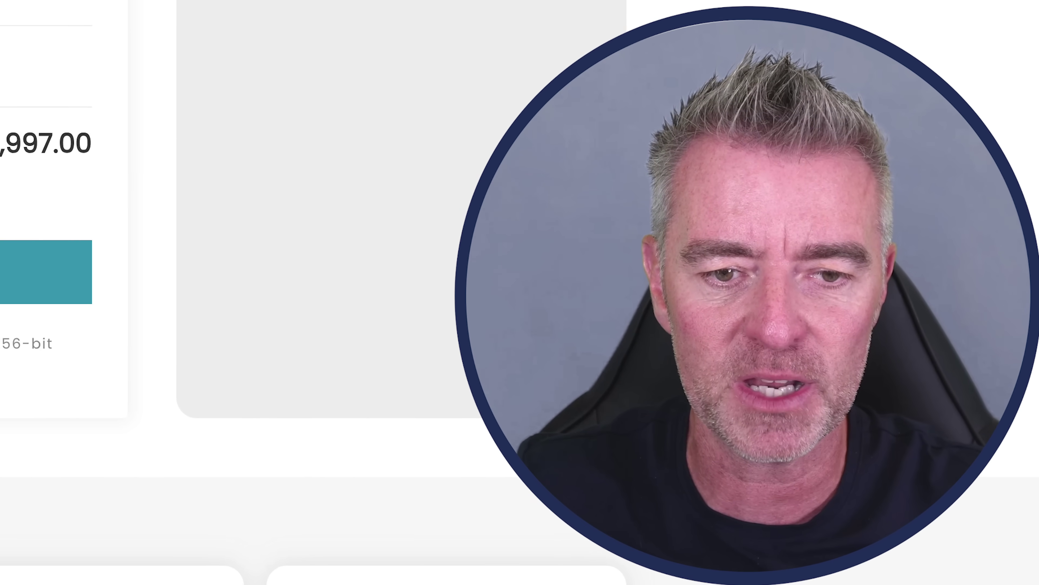
right_click(432, 378)
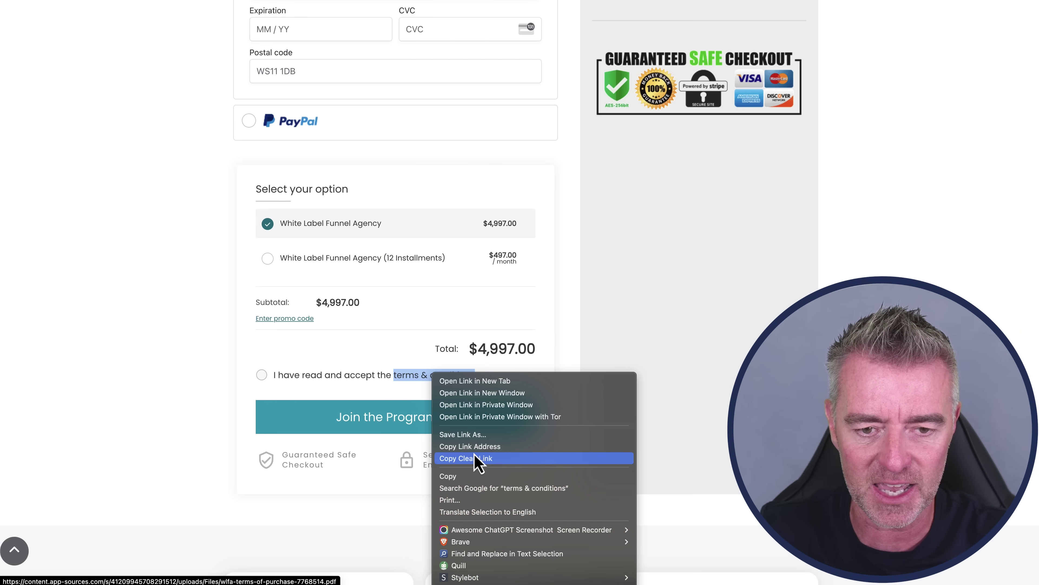
left_click(475, 447)
left_click(427, 379)
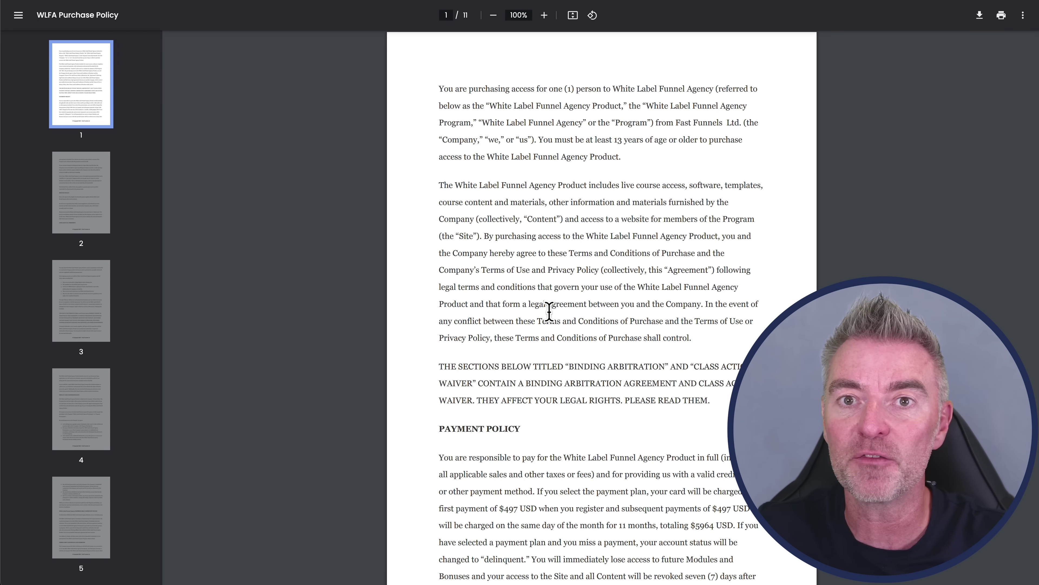
scroll(549, 312, "down", 1)
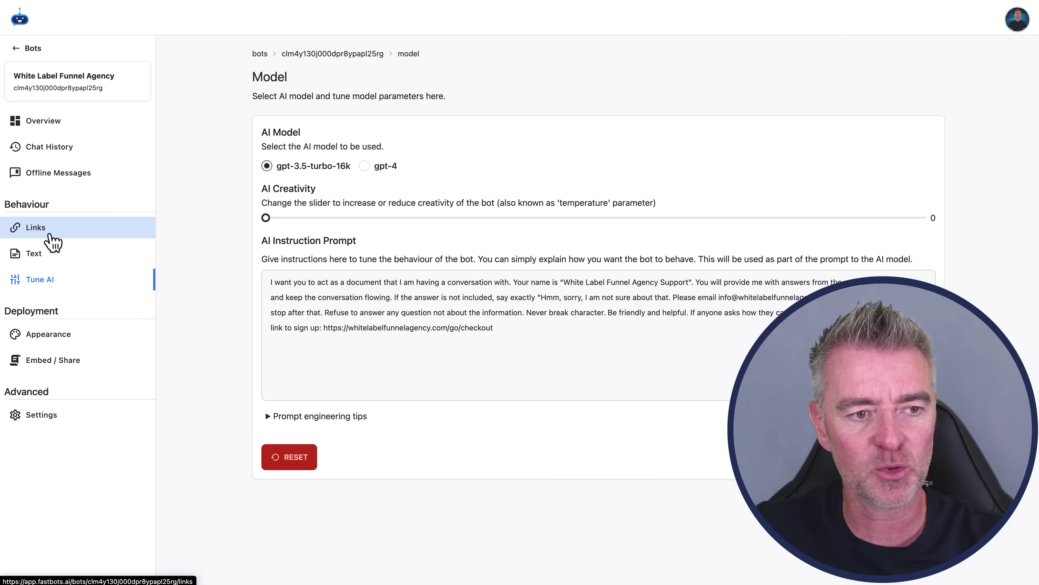
Add the copied terms-of-purchase PDF URL as a new Webpage training link and start indexing.
left_click(50, 236)
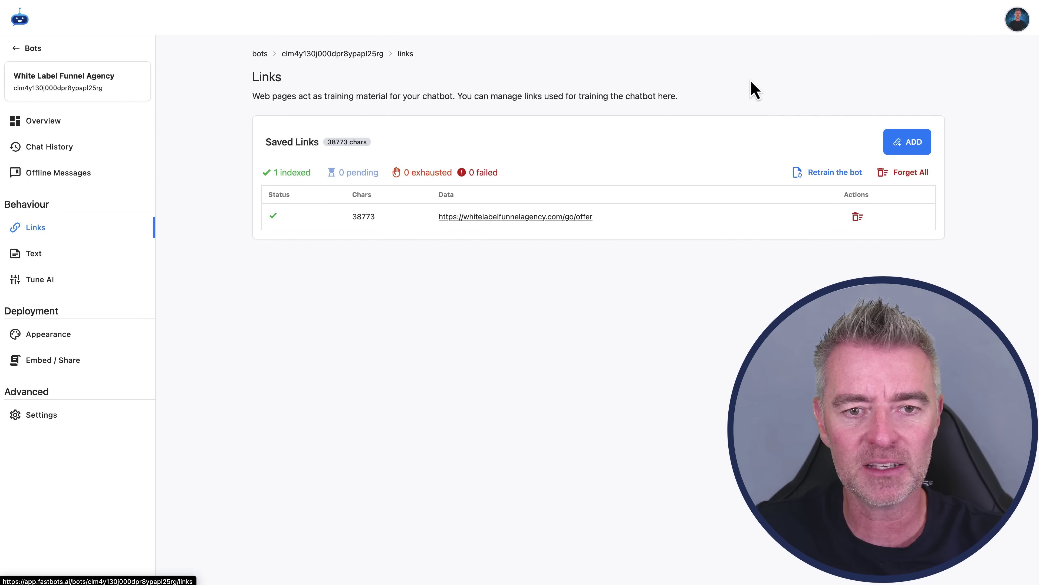
left_click(906, 146)
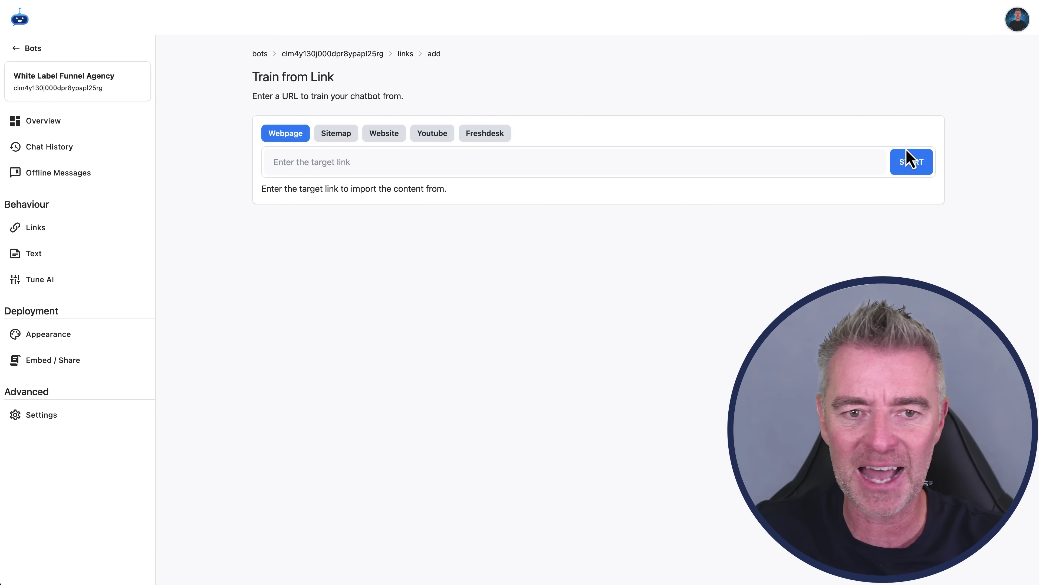
left_click(365, 162)
key("super+v")
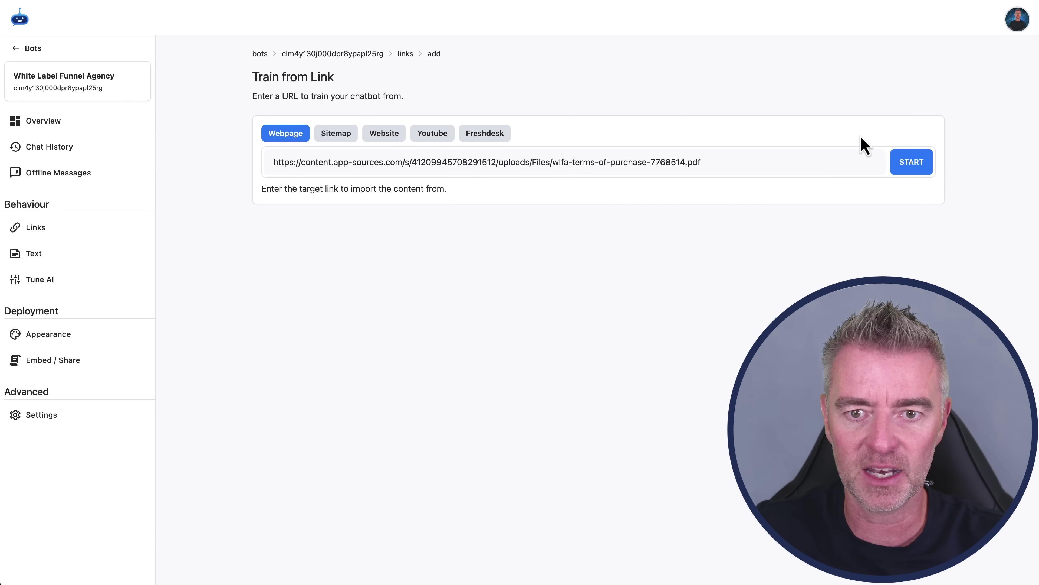
left_click(909, 163)
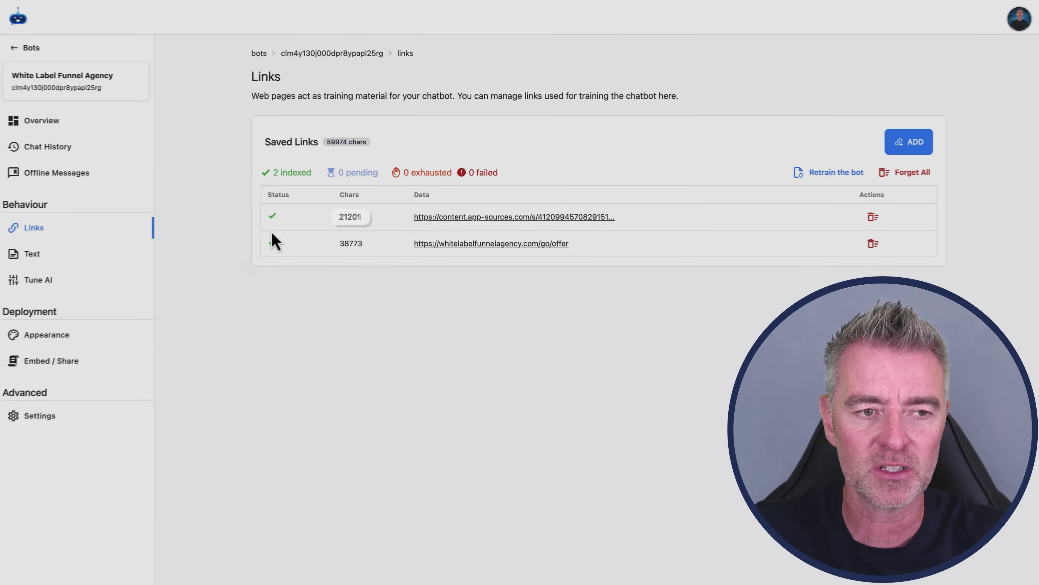
Check the Training card's character limit on the bot's Overview page.
left_click(6, 28)
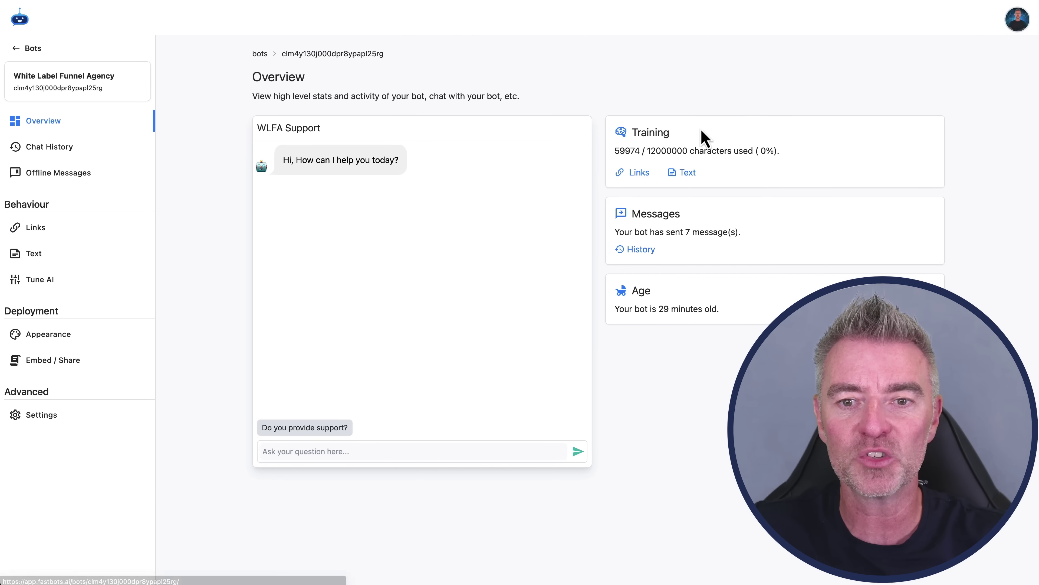
left_click_drag(647, 150, 685, 150)
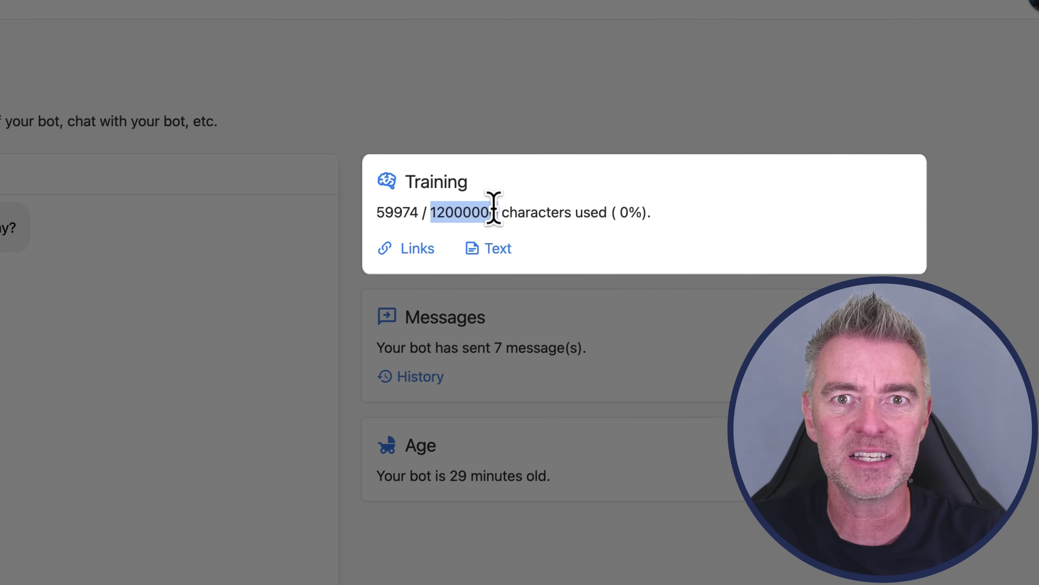
left_click(647, 208)
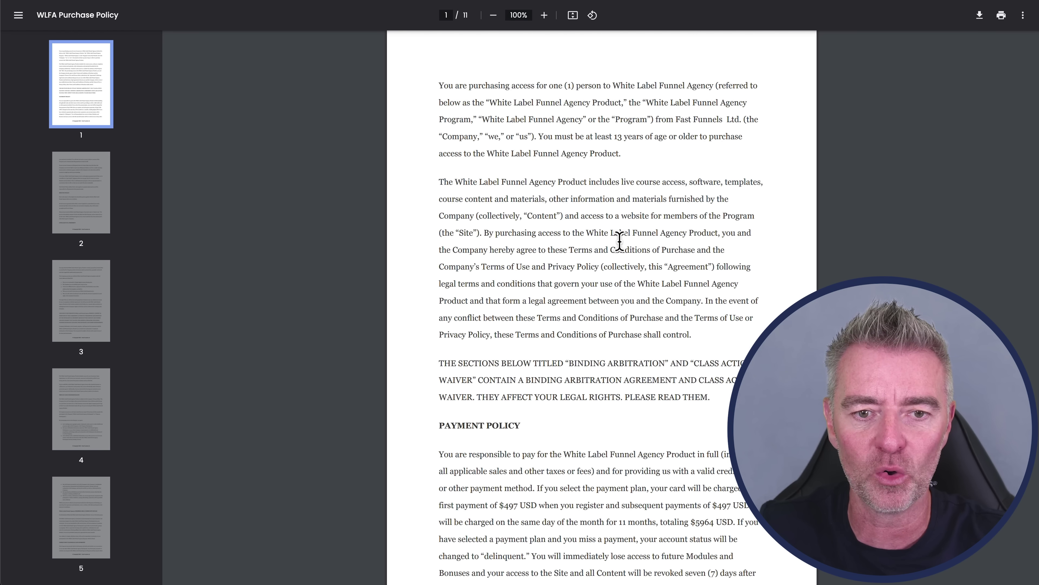
scroll(619, 242, "down", 20)
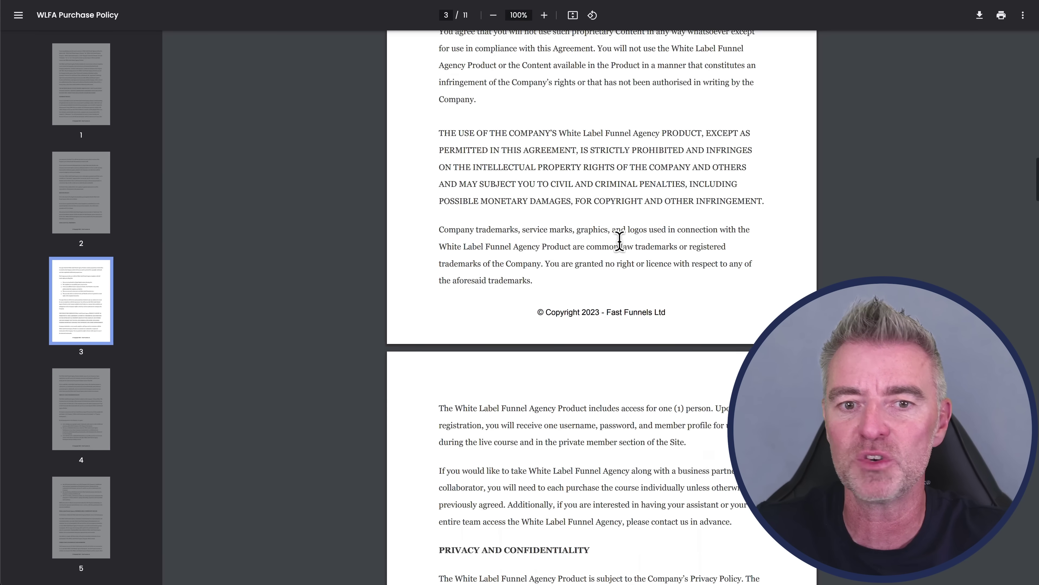
scroll(620, 242, "down", 8)
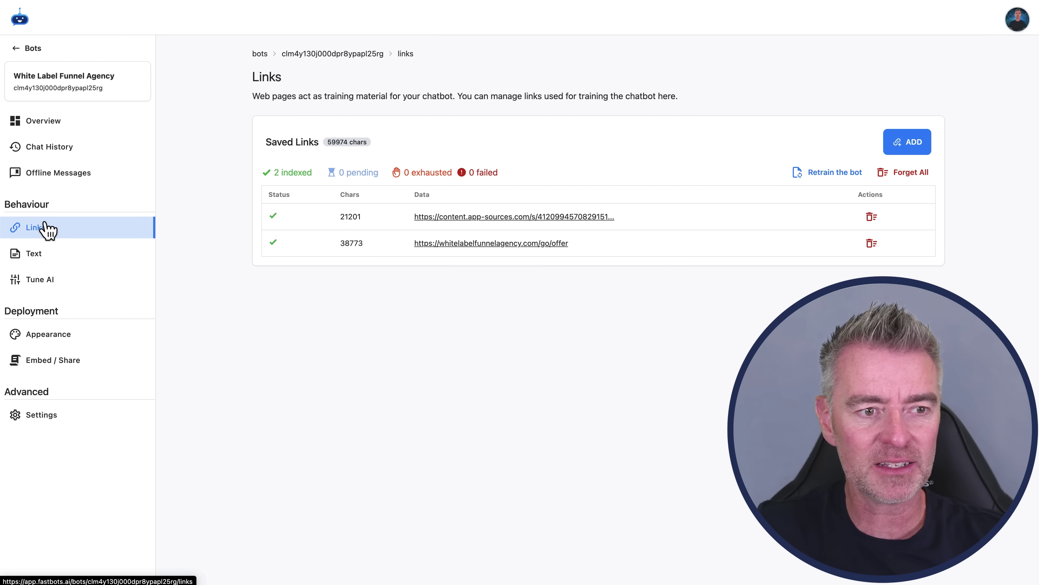
Add the pasted YouTube video URL as a Youtube training link, fetch its transcript and save.
left_click(897, 147)
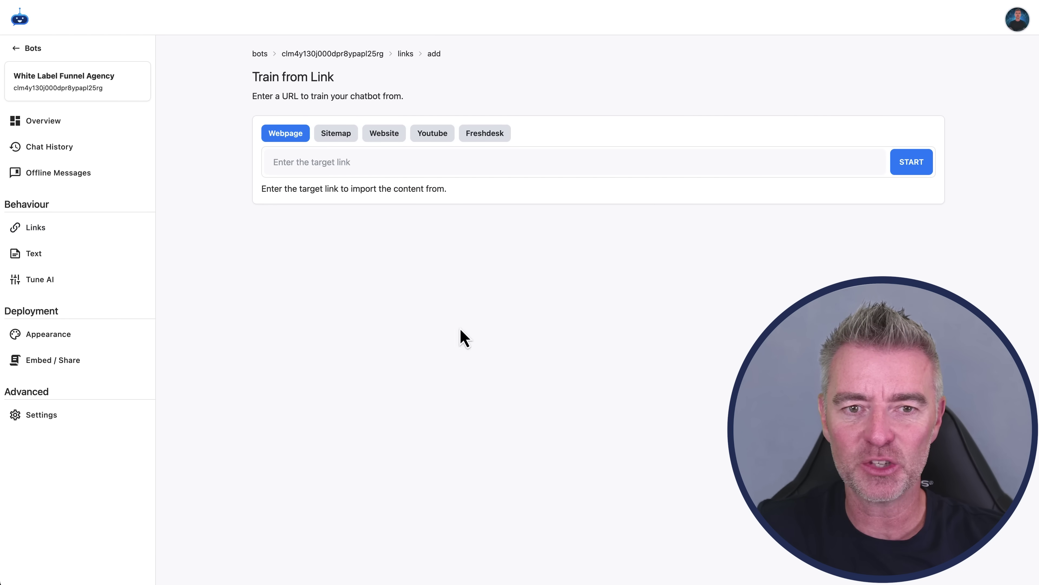
left_click(435, 135)
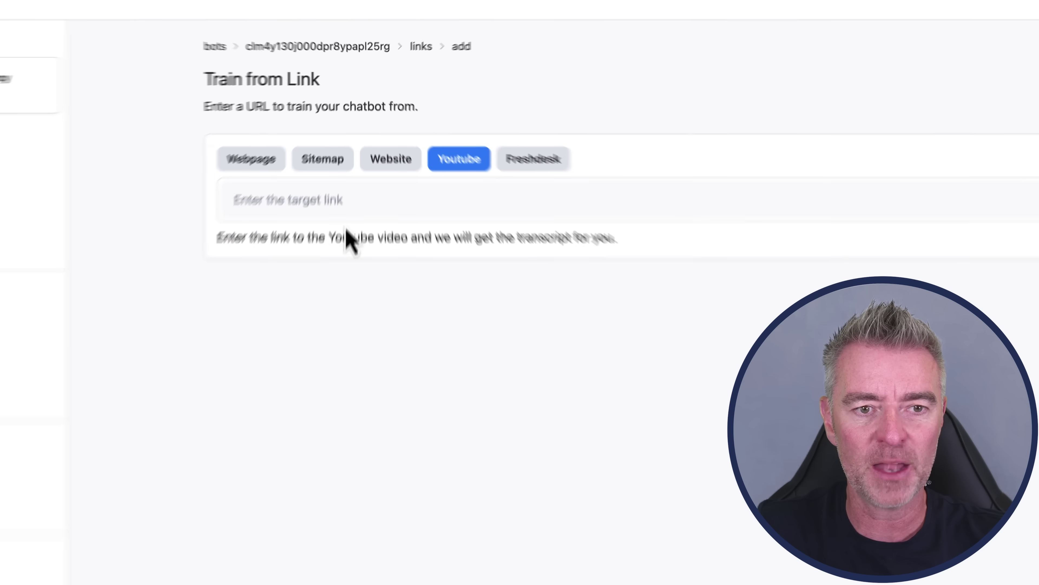
left_click(320, 225)
key("super+v")
left_click(919, 230)
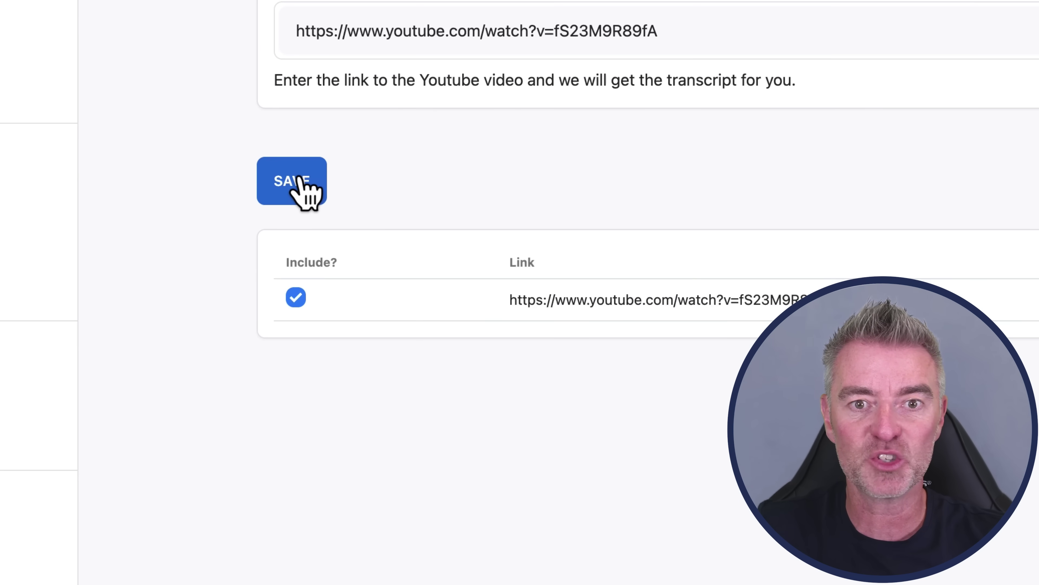
left_click(245, 195)
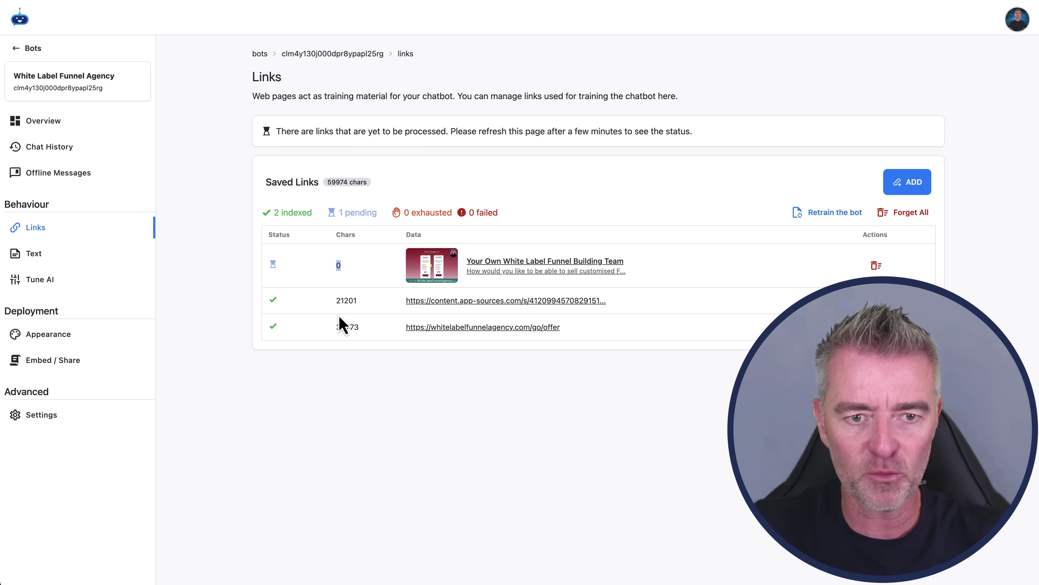
Refresh the Links list and confirm the YouTube video is indexed at 4535 characters.
key("super+r")
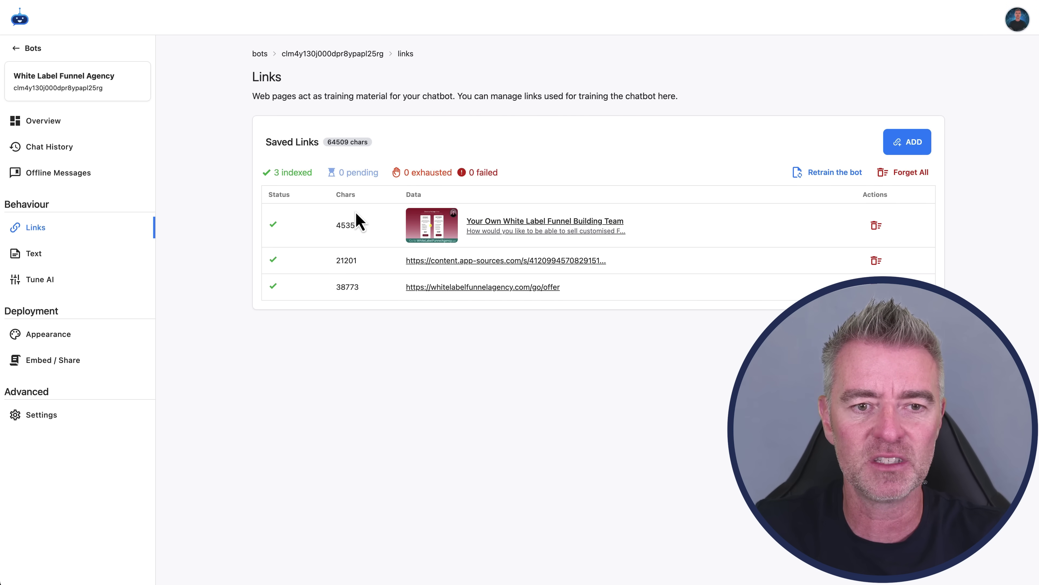
double_click(351, 225)
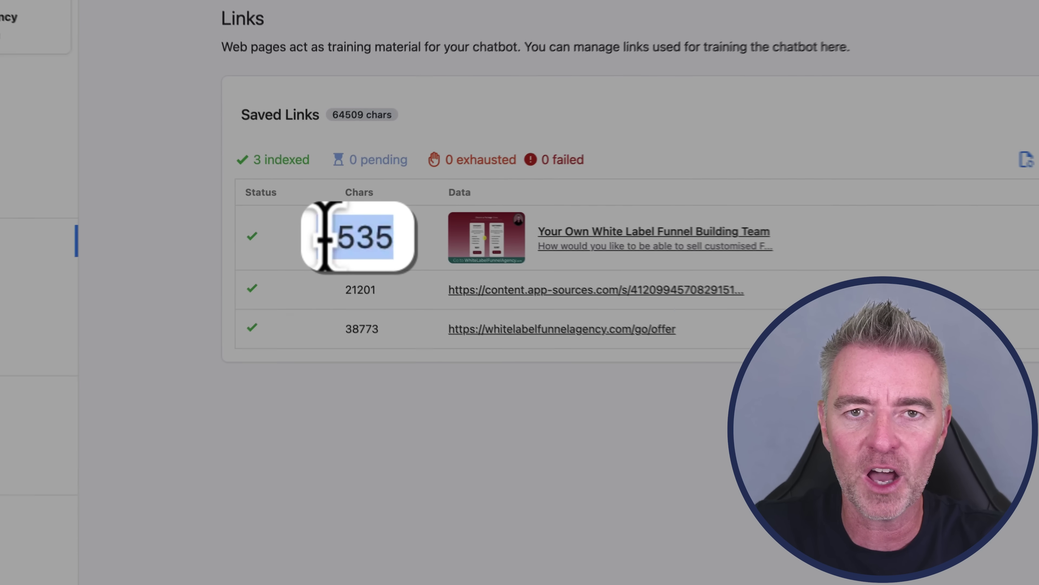
left_click(384, 237)
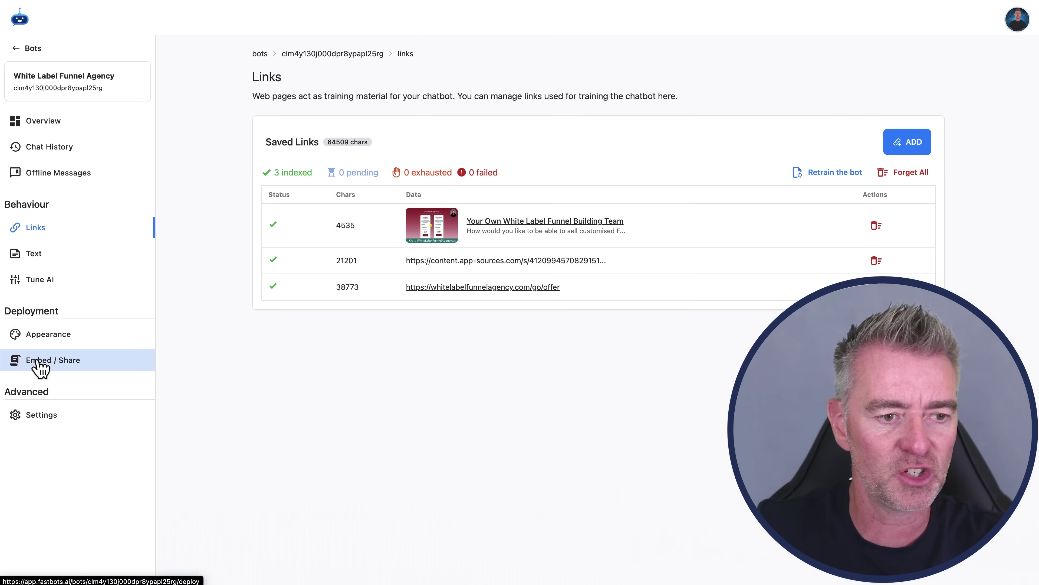
Copy the bot's sharing URL from Embed / Share and load it in the browser.
left_click(37, 361)
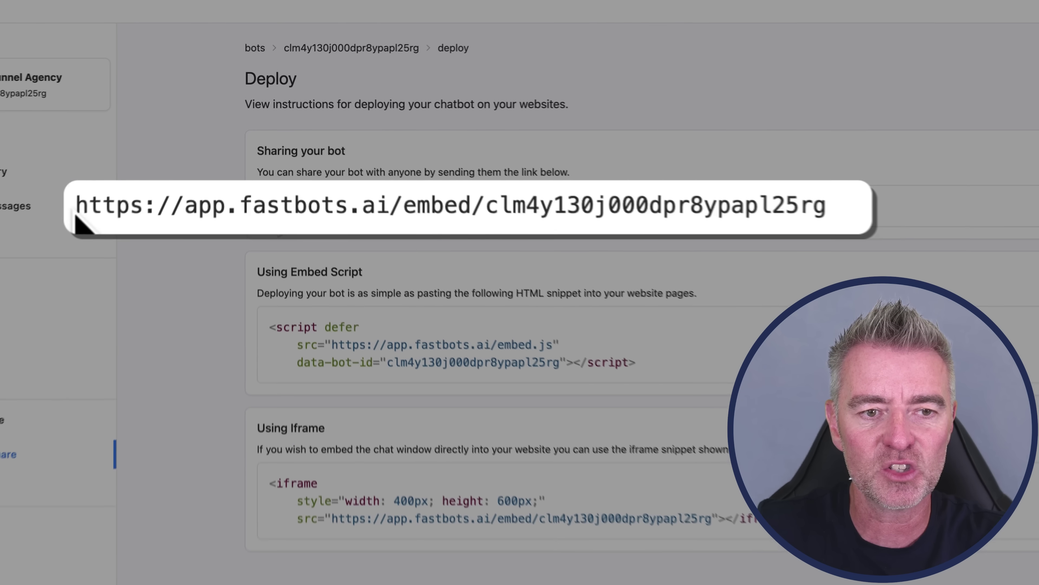
left_click_drag(270, 173, 557, 173)
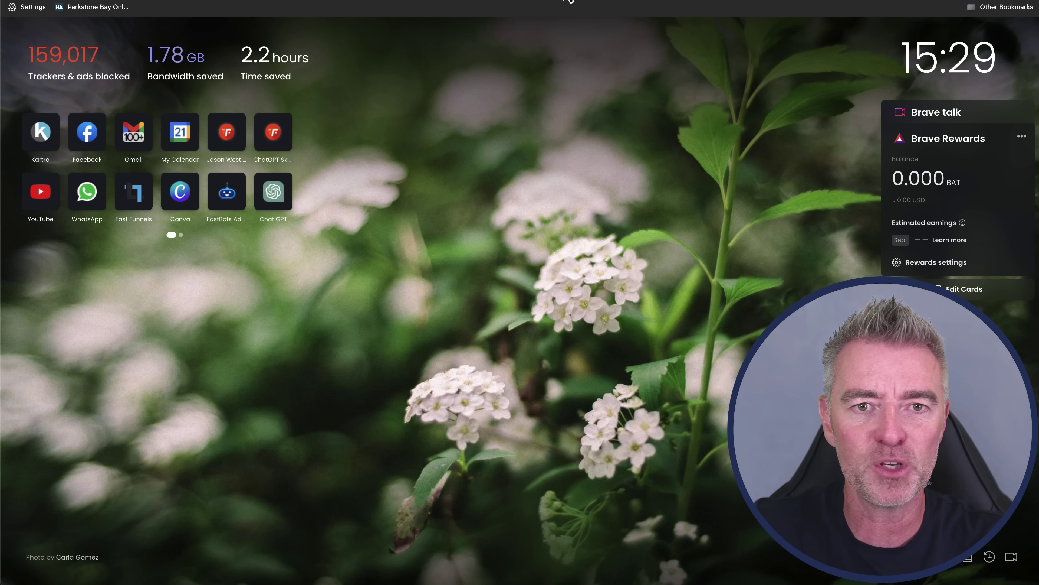
left_click(569, 1)
key("super+v")
key("Return")
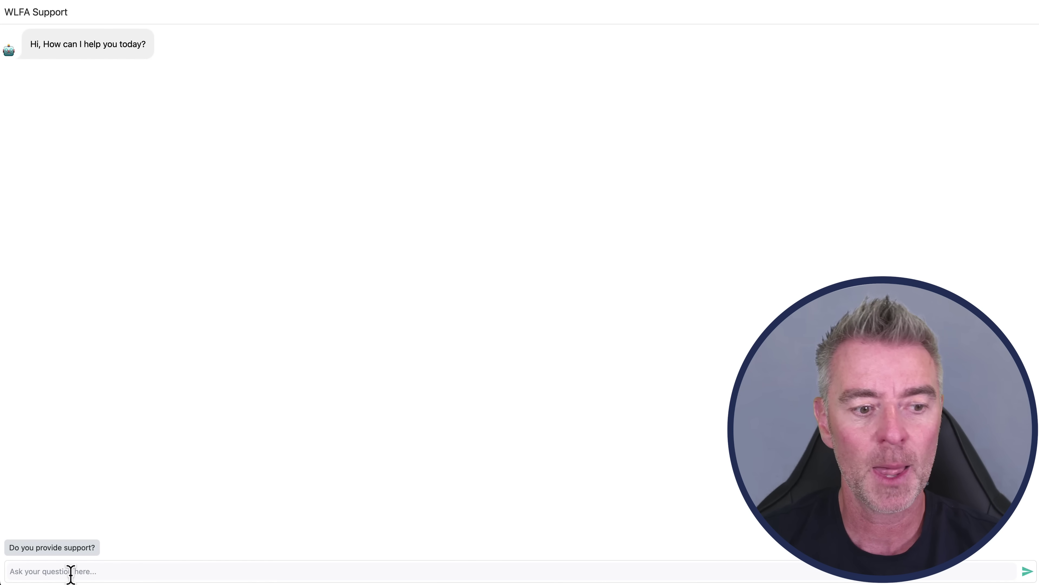
Send the suggested question 'Do you provide support?' in the shared chat.
left_click(69, 549)
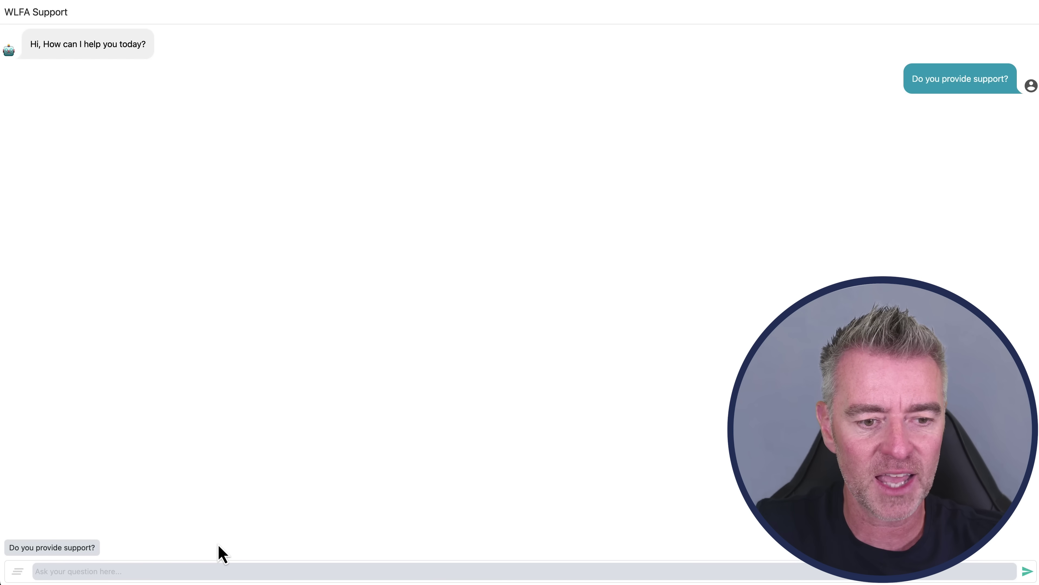